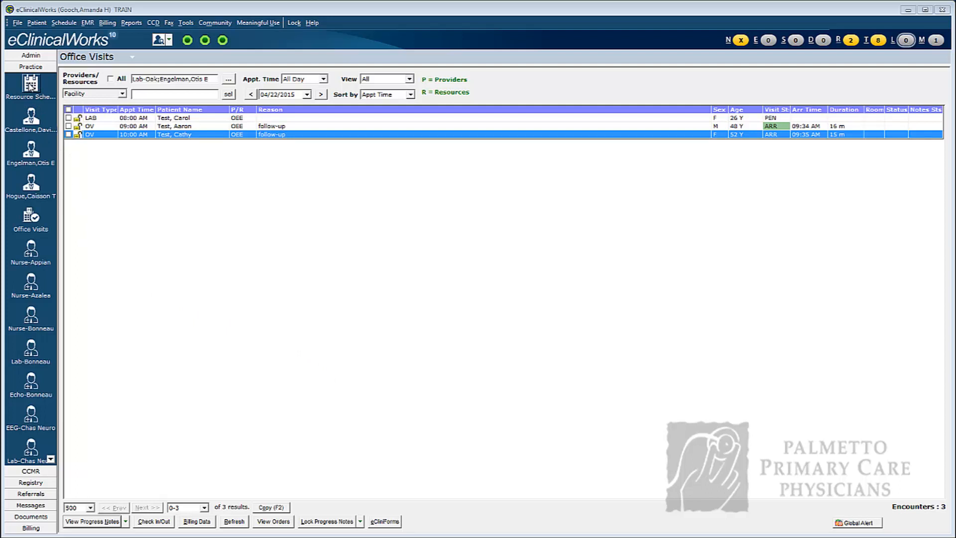
Start a 9:00 AM appointment in the Lab-Oak column of the resource schedule and assign the same physician shown on the schedule as provider.
{"action": "left_click", "coordinate": [31, 84]}
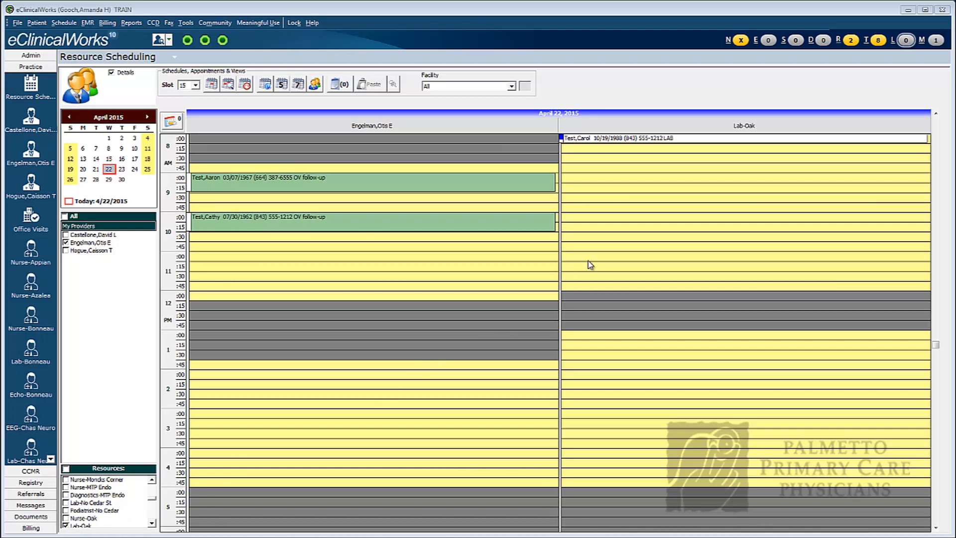
{"action": "double_click", "coordinate": [578, 182]}
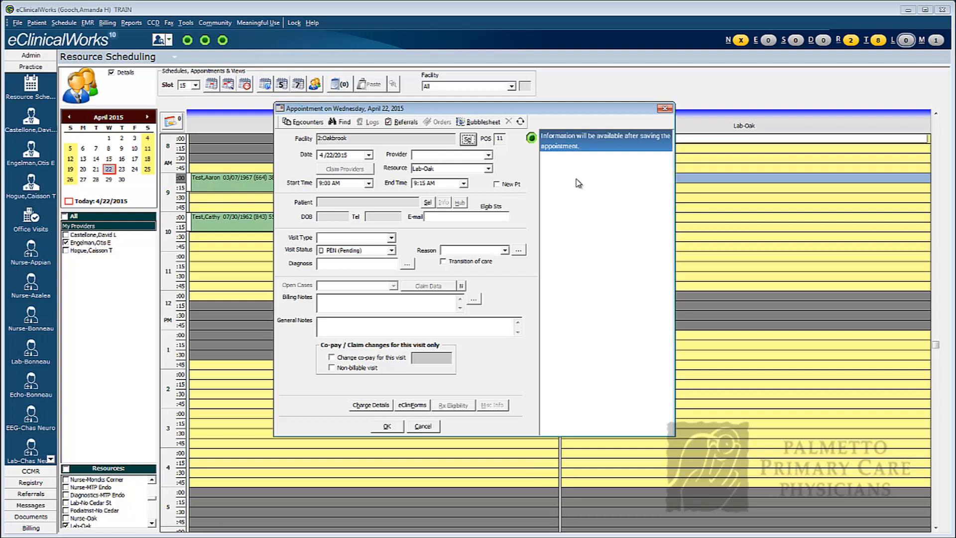
{"action": "left_click", "coordinate": [491, 159]}
{"action": "left_click", "coordinate": [491, 184]}
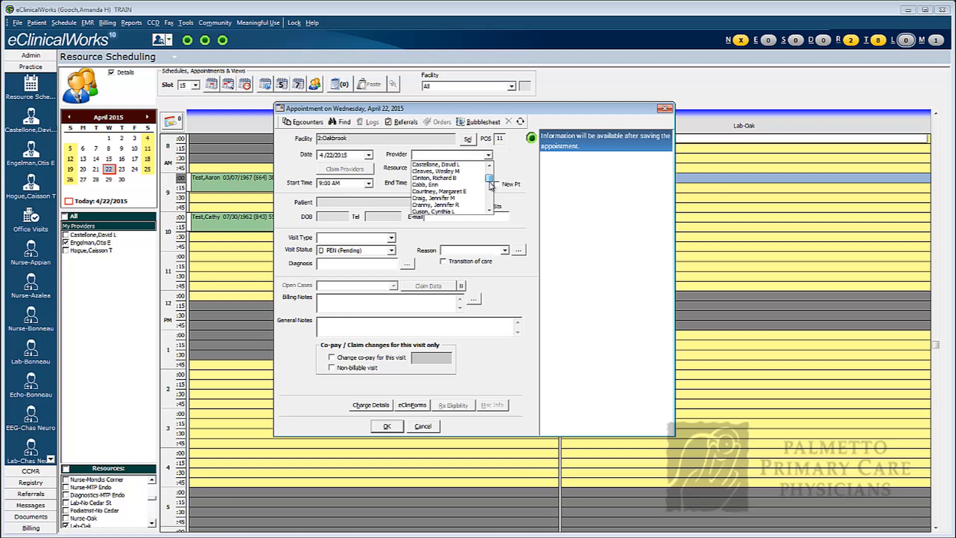
{"action": "left_click", "coordinate": [491, 185]}
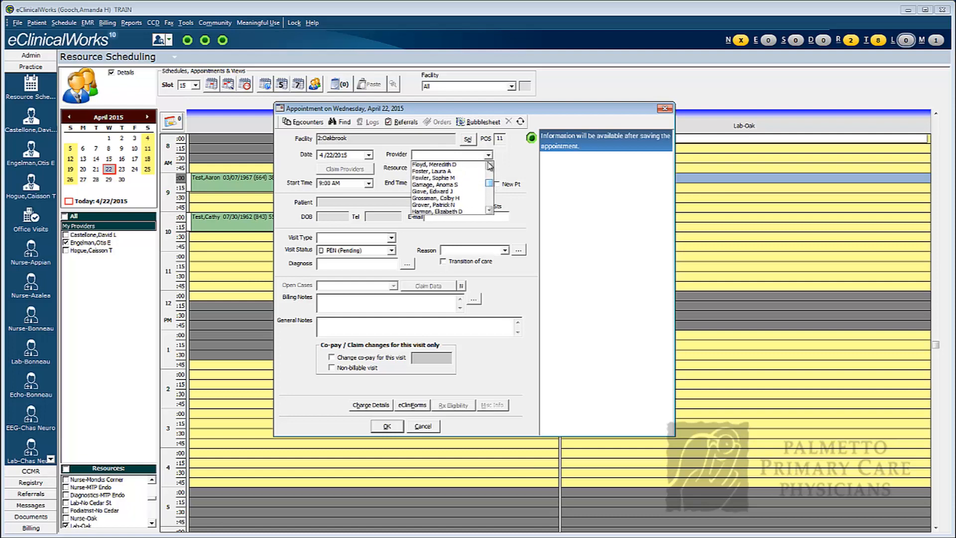
{"action": "left_click", "coordinate": [490, 166]}
{"action": "left_click", "coordinate": [490, 166]}
{"action": "left_click", "coordinate": [490, 166]}
{"action": "left_click", "coordinate": [490, 166]}
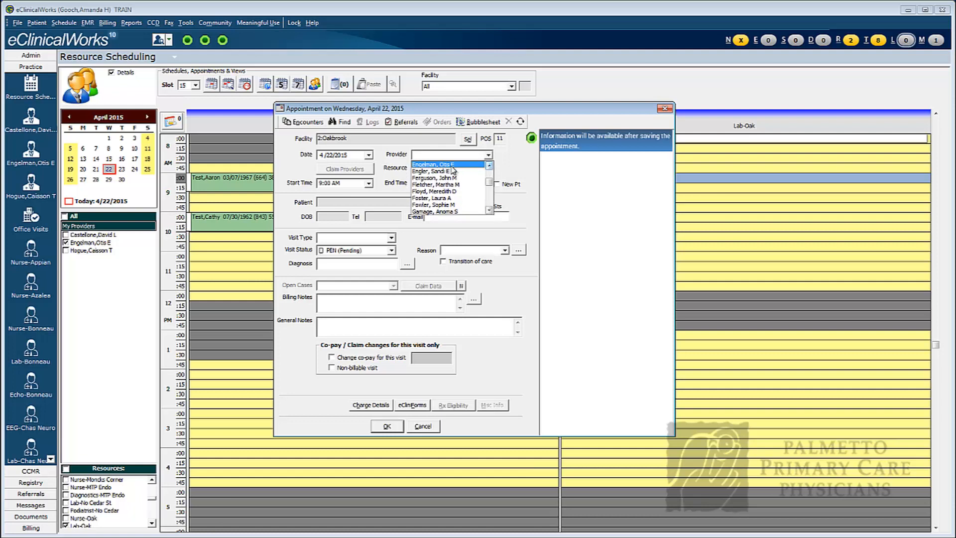
{"action": "left_click", "coordinate": [451, 166]}
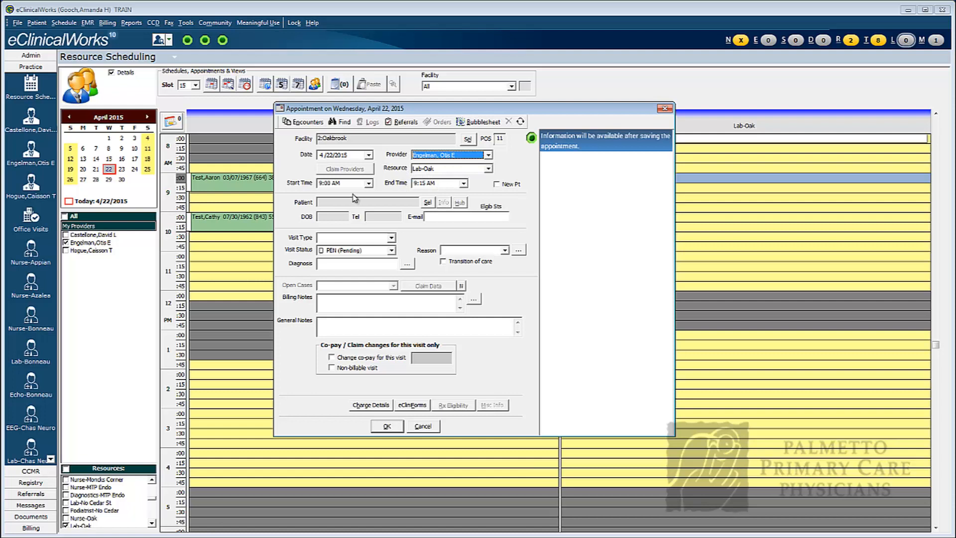
Look up the test patient by name, assign the third match to the appointment, and dismiss the patient's alert.
{"action": "left_click", "coordinate": [427, 203]}
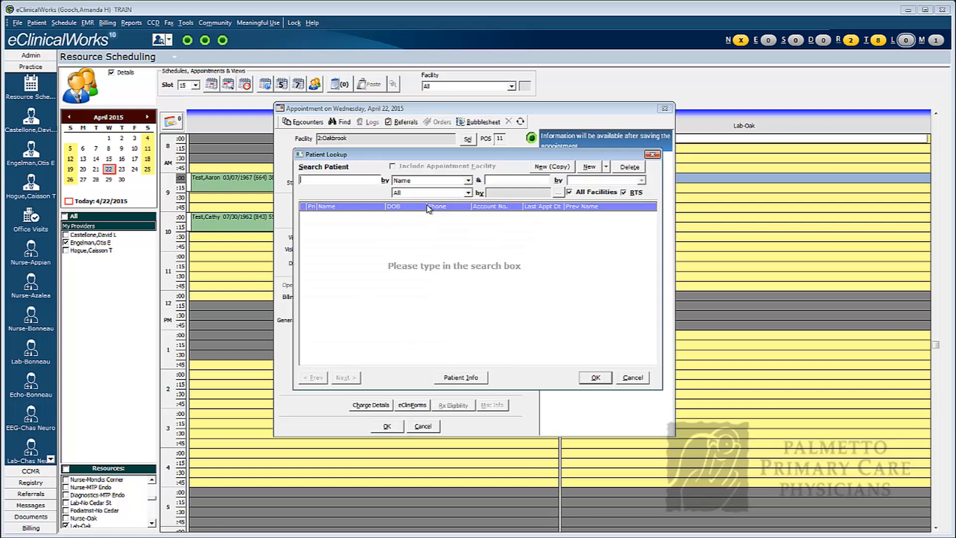
{"action": "type", "text": "tes"}
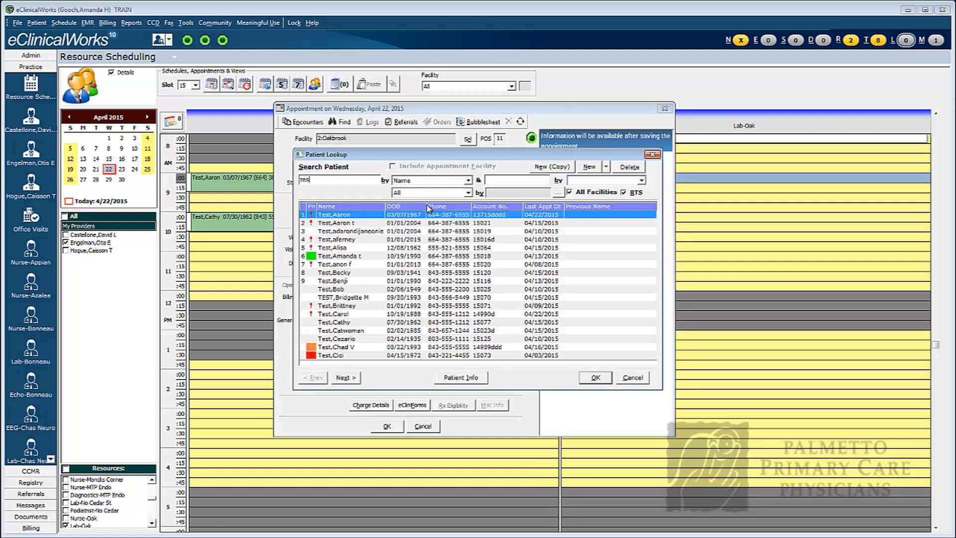
{"action": "type", "text": "t, c"}
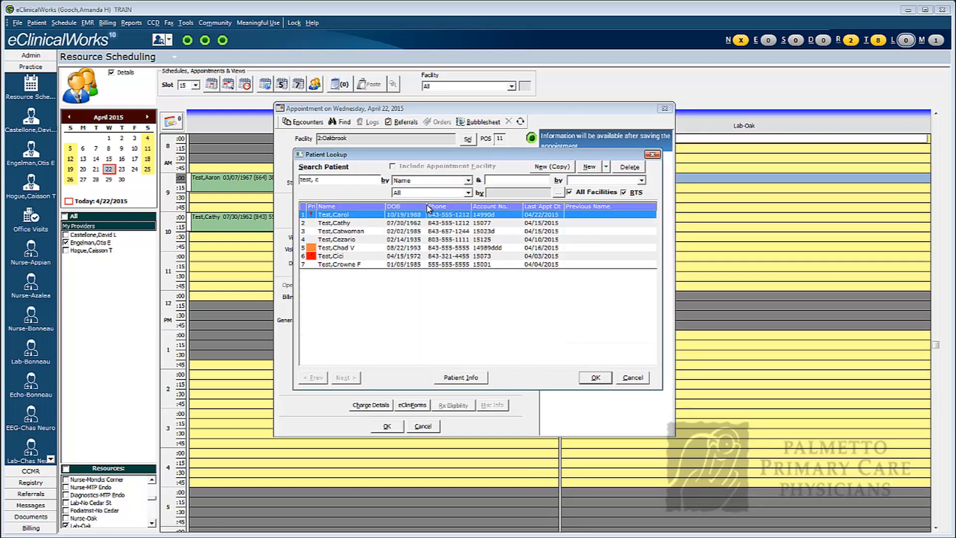
{"action": "left_click", "coordinate": [344, 232]}
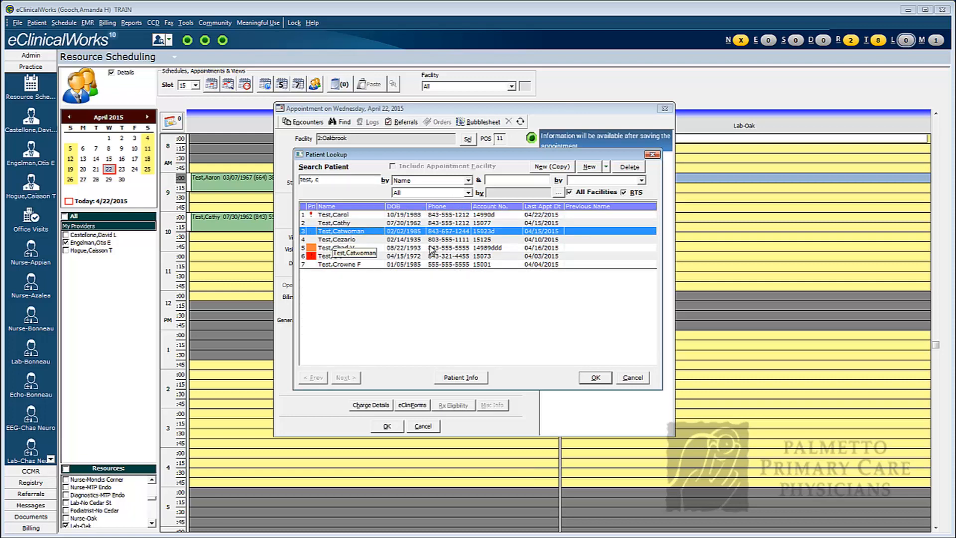
{"action": "left_click", "coordinate": [594, 378]}
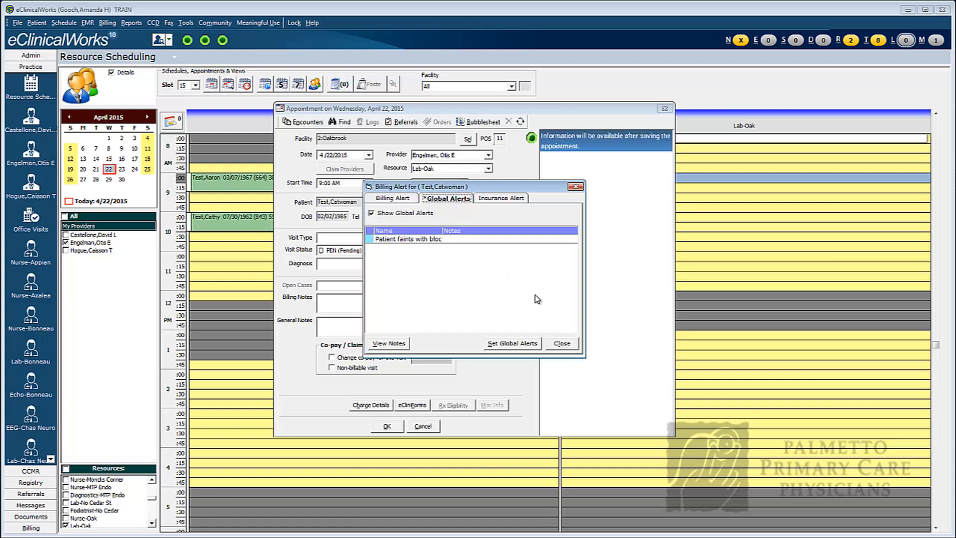
{"action": "left_click", "coordinate": [562, 343]}
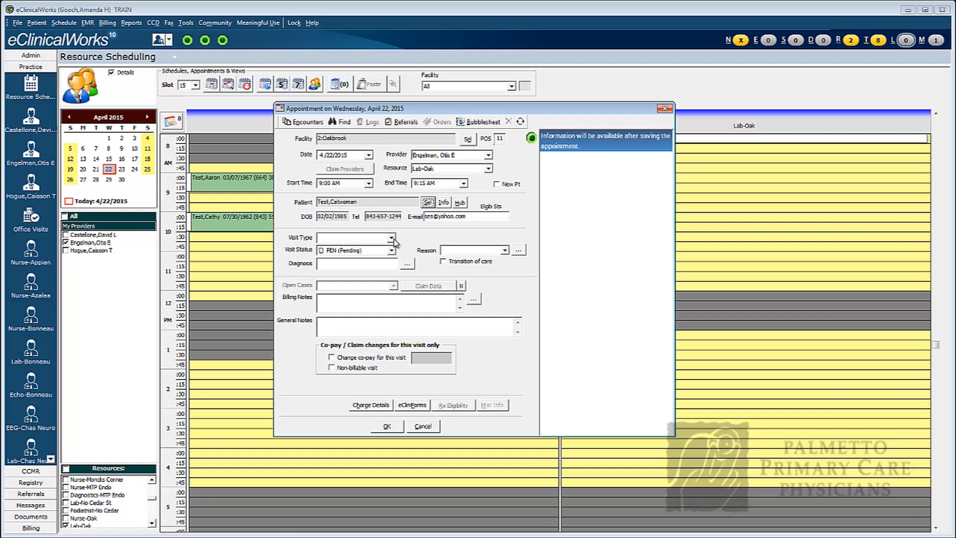
Set the visit type to LAB (Lab Only), status to ARR (Check-In) and reason to "labs only", and save the appointment.
{"action": "left_click", "coordinate": [392, 238]}
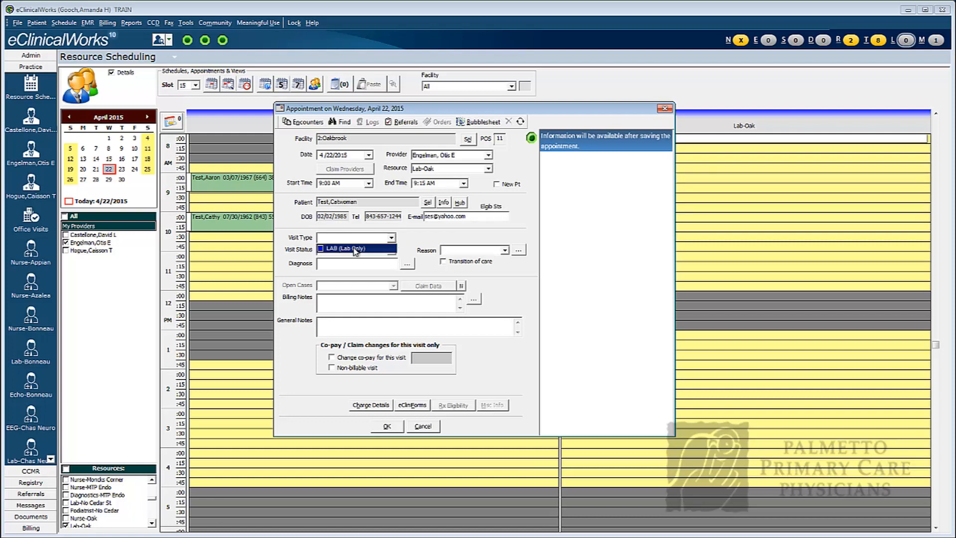
{"action": "left_click", "coordinate": [356, 248]}
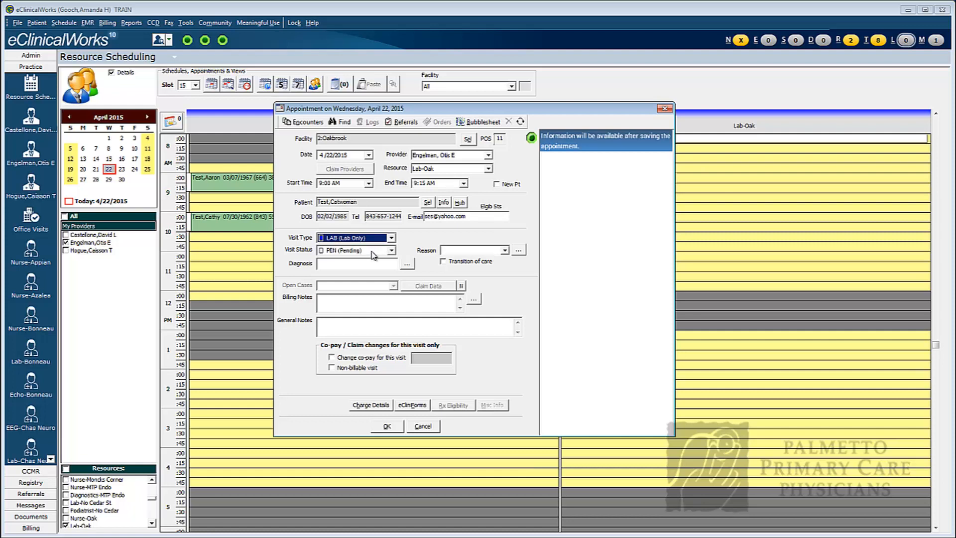
{"action": "left_click", "coordinate": [391, 250]}
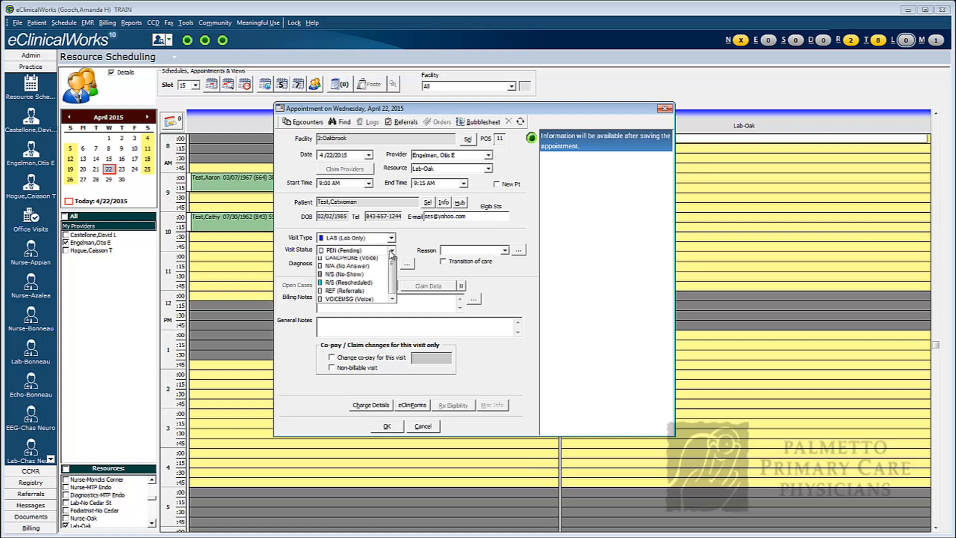
{"action": "left_click_drag", "start_coordinate": [392, 294], "coordinate": [392, 267]}
{"action": "left_click", "coordinate": [353, 269]}
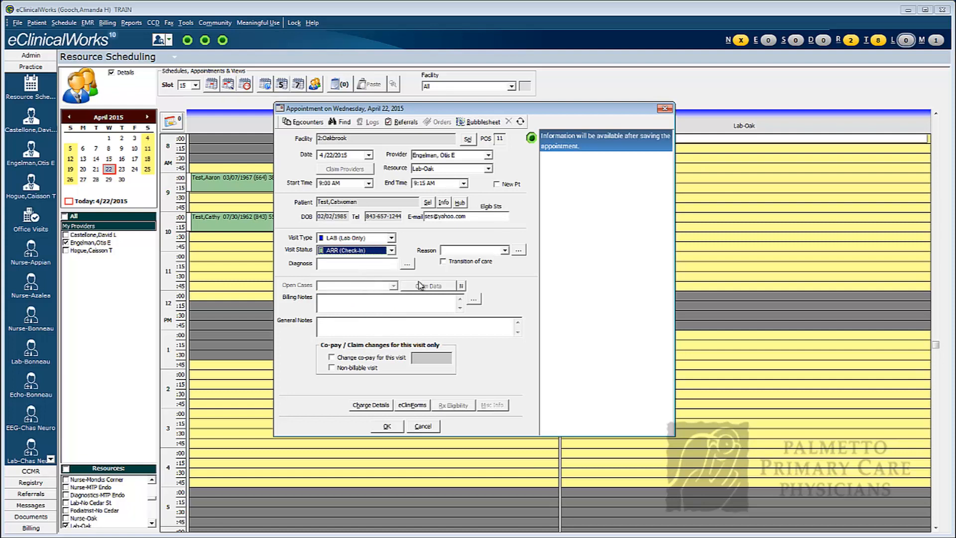
{"action": "left_click", "coordinate": [458, 251]}
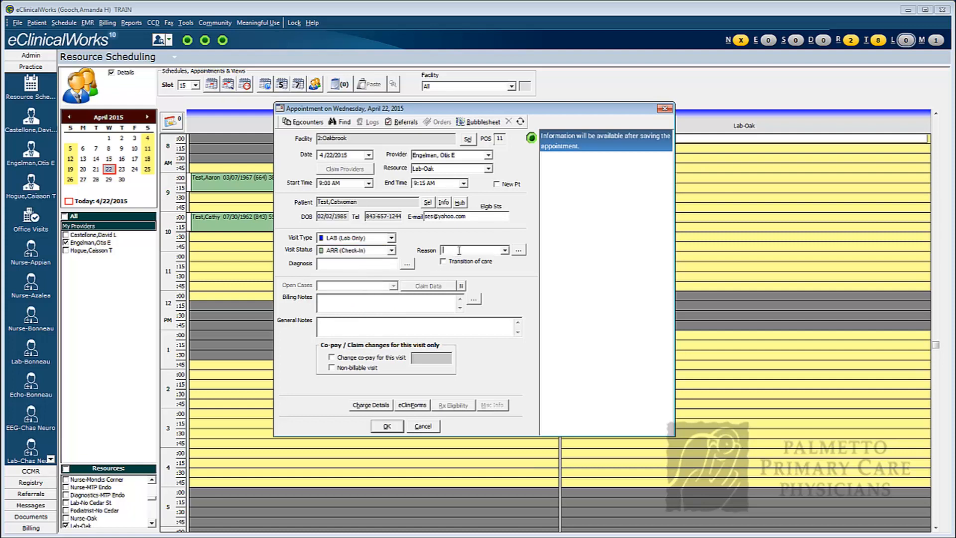
{"action": "type", "text": "labs only"}
{"action": "left_click", "coordinate": [388, 429]}
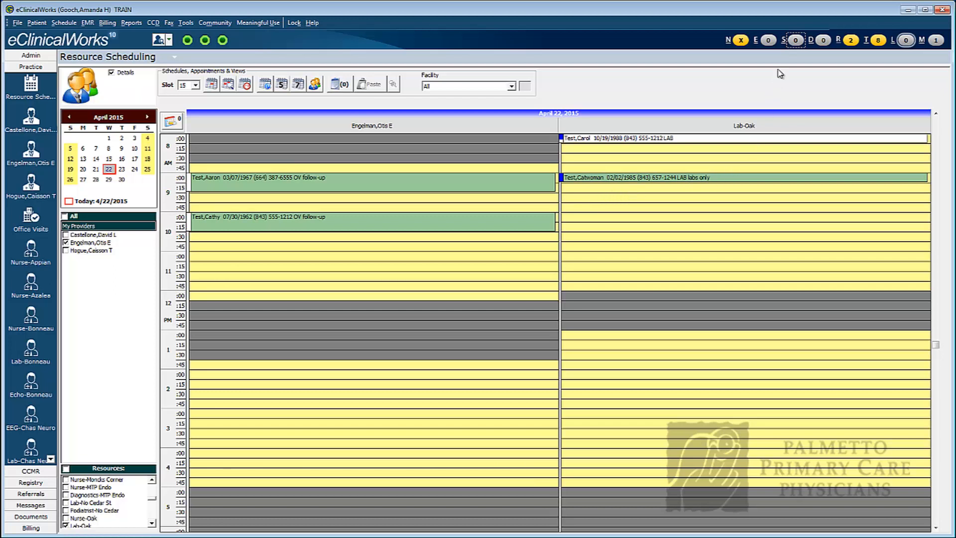
From the office visits list, mark the 9:00 AM labs-only encounter as checked in with room number LAB.
{"action": "left_click", "coordinate": [796, 41]}
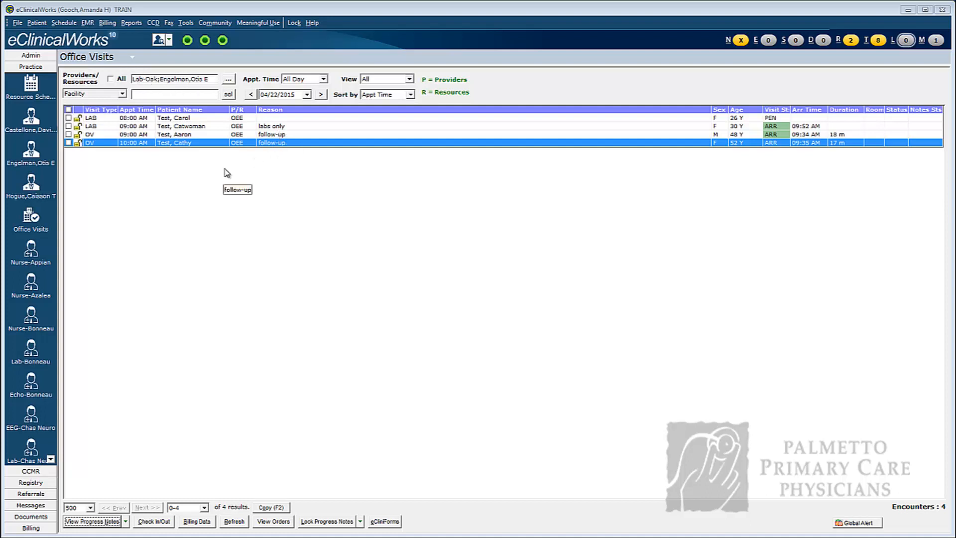
{"action": "left_click", "coordinate": [190, 129]}
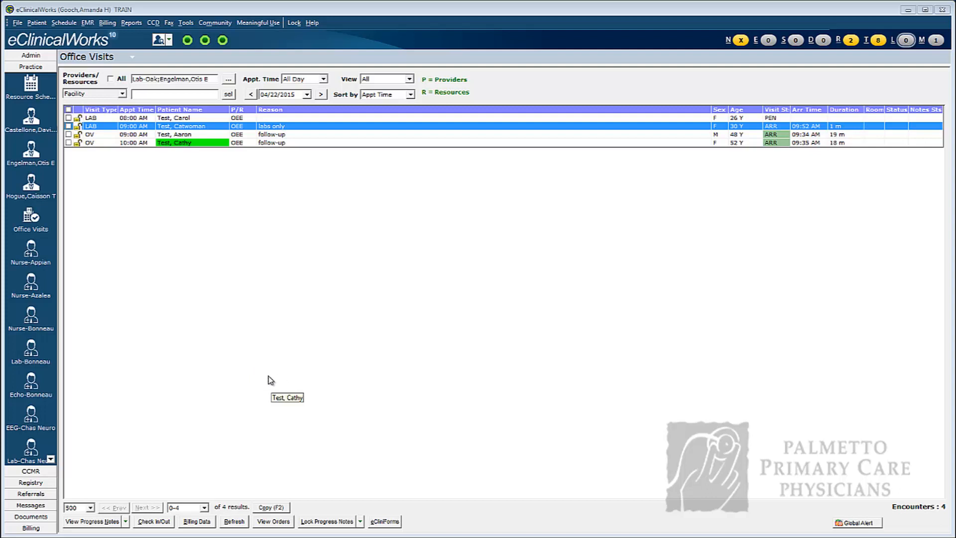
{"action": "left_click", "coordinate": [154, 523]}
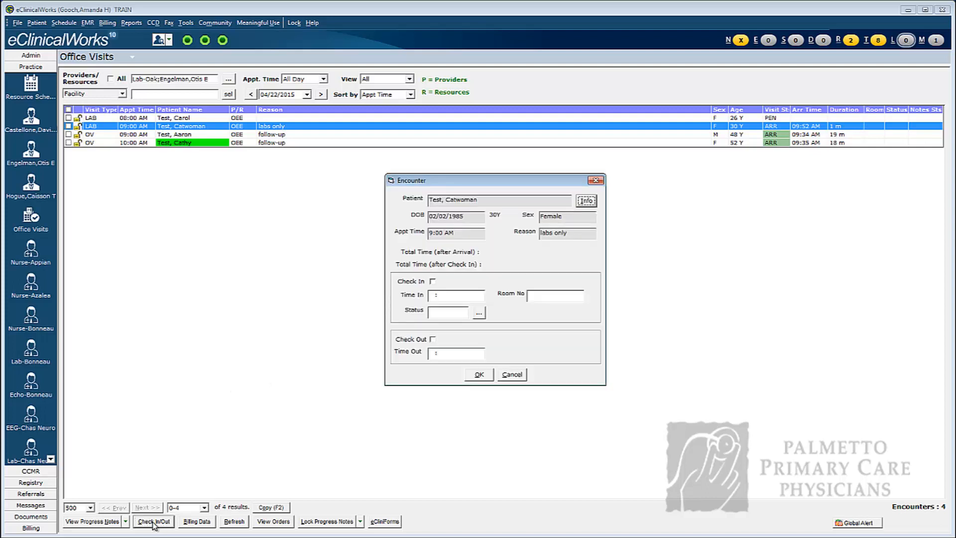
{"action": "left_click", "coordinate": [433, 282]}
{"action": "left_click", "coordinate": [557, 295]}
{"action": "type", "text": "LAB"}
Set the encounter's status code to LABS (Blood Draw) and save the check-in.
{"action": "left_click", "coordinate": [480, 314]}
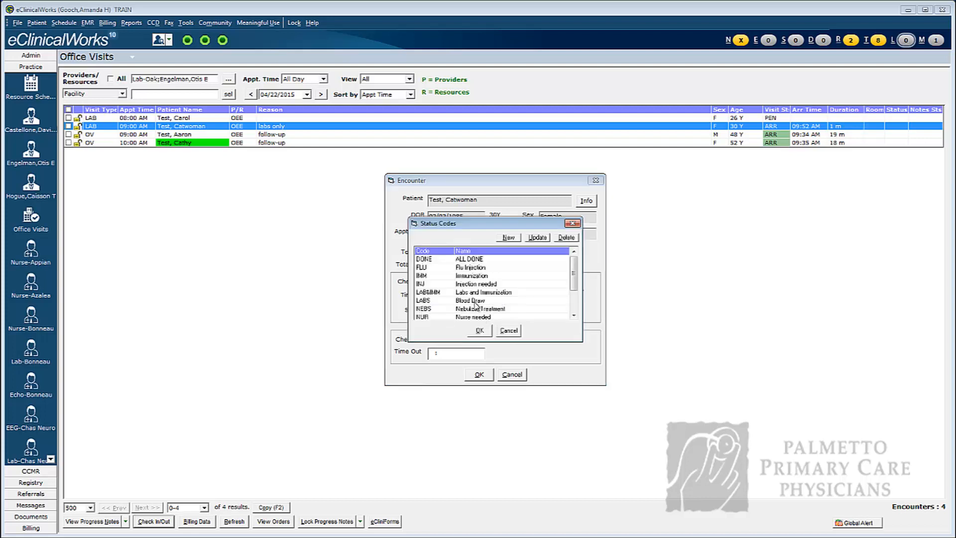
{"action": "left_click", "coordinate": [476, 301]}
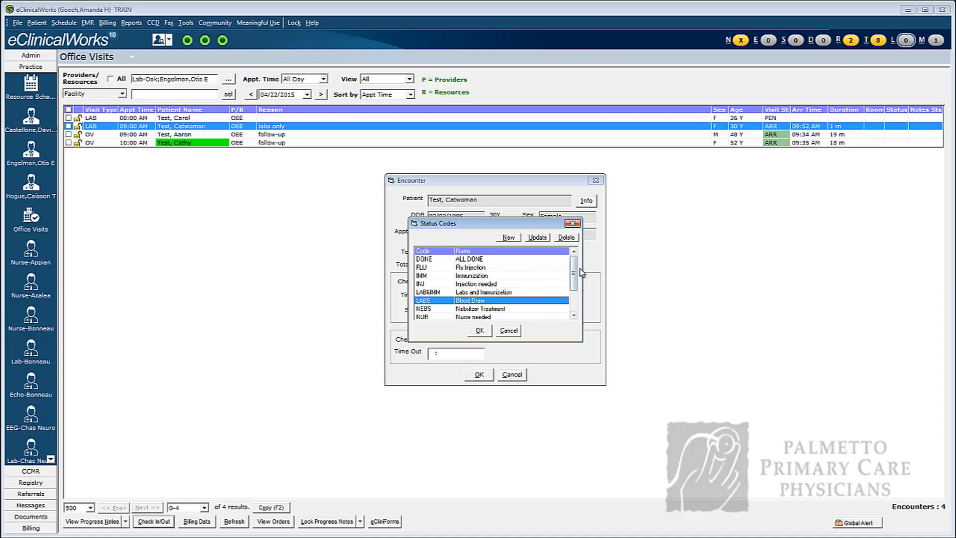
{"action": "left_click_drag", "start_coordinate": [575, 274], "coordinate": [572, 293]}
{"action": "left_click", "coordinate": [488, 333]}
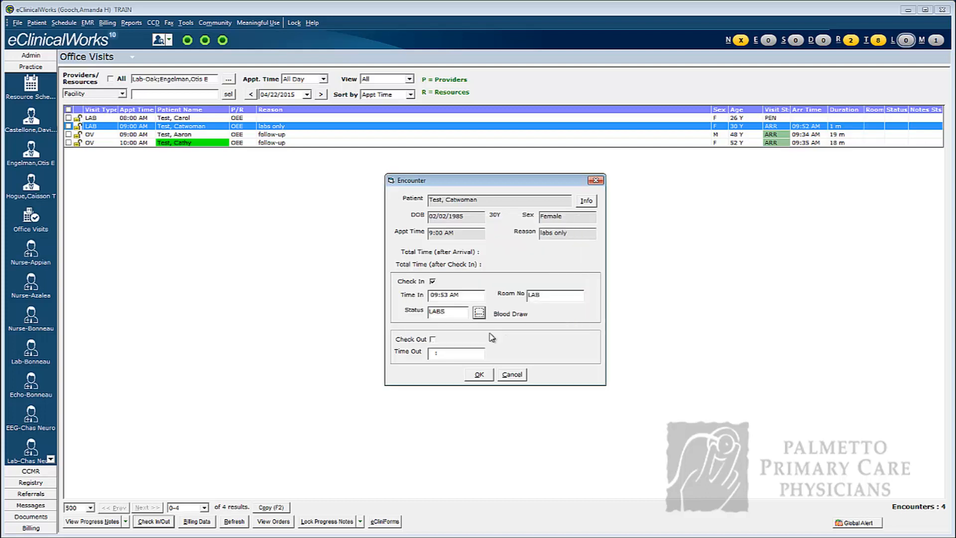
{"action": "left_click", "coordinate": [479, 374]}
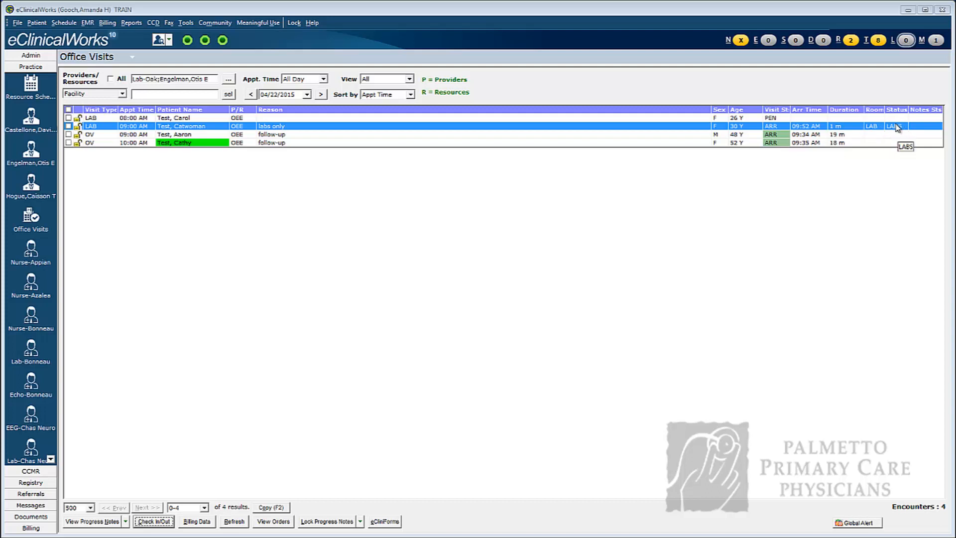
Open the labs-only visit's progress note and bring up new lab ordering from its Treatment section.
{"action": "double_click", "coordinate": [190, 131]}
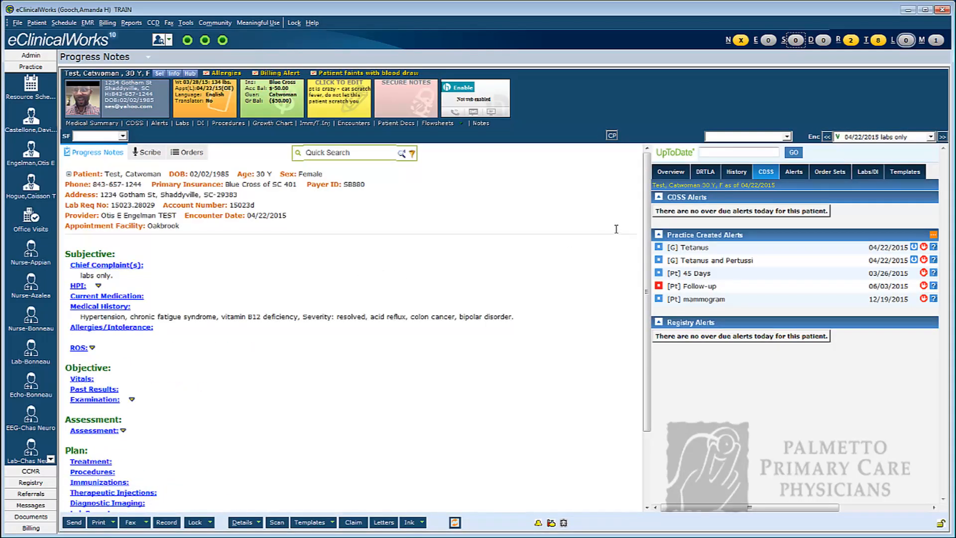
{"action": "left_click_drag", "start_coordinate": [649, 169], "coordinate": [651, 236]}
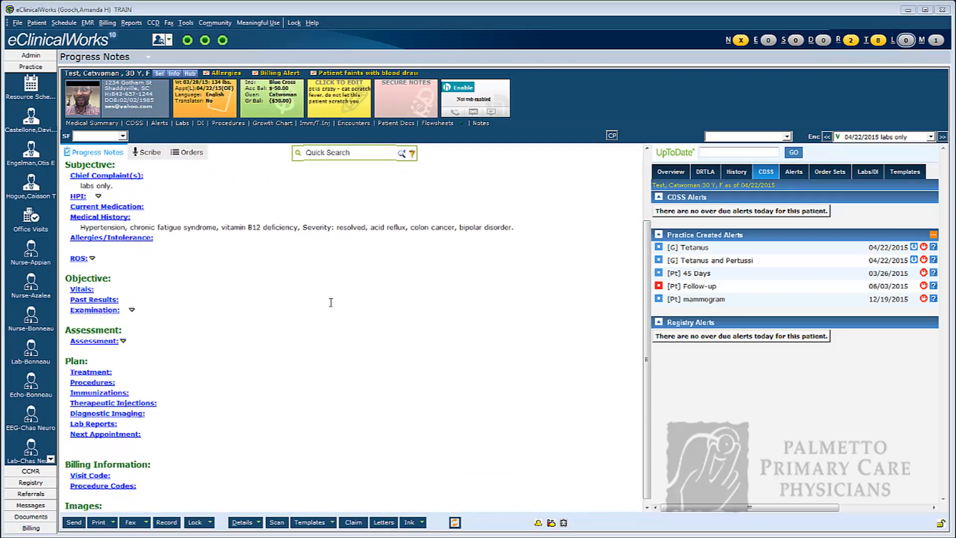
{"action": "left_click", "coordinate": [89, 374]}
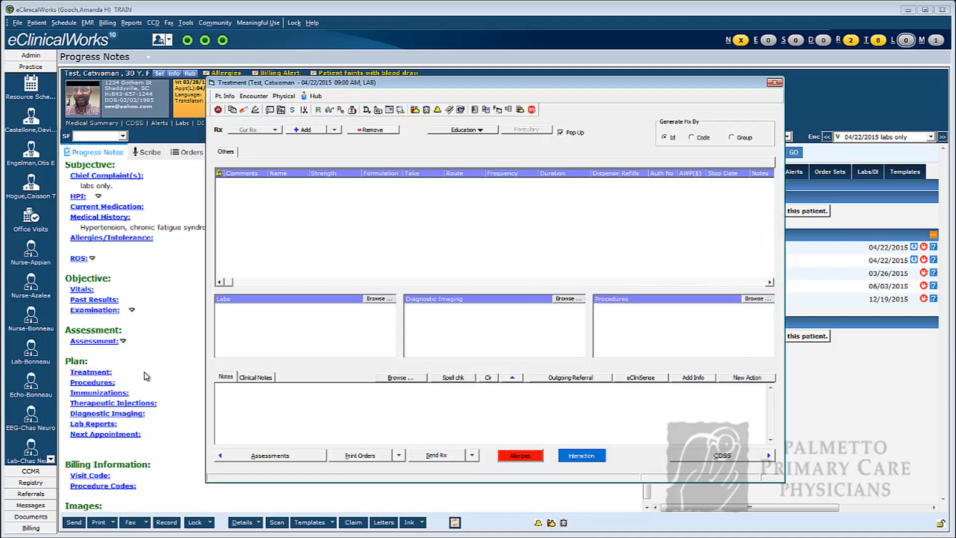
{"action": "left_click", "coordinate": [333, 304]}
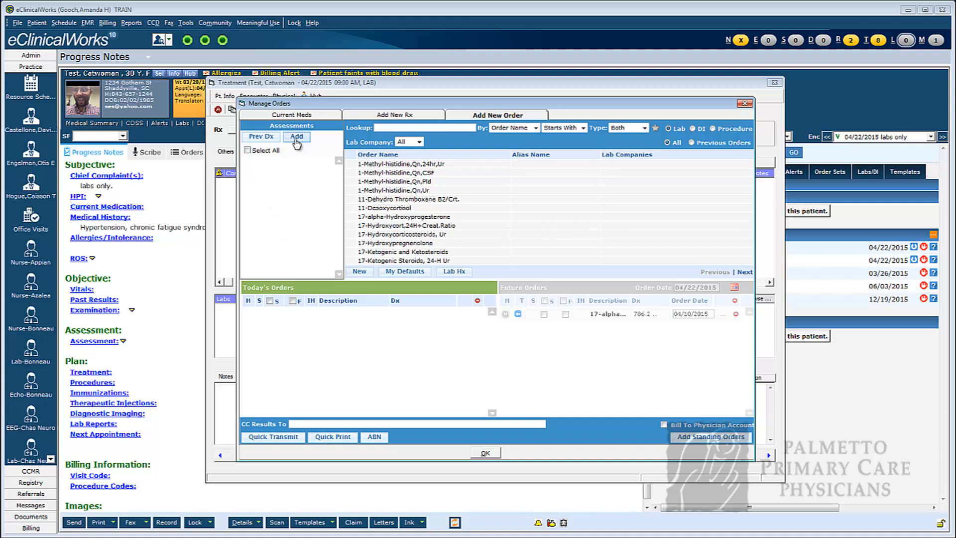
Add the previous diagnosis 250.02 Diabetes mellitus to the assessments and select it for the lab orders.
{"action": "left_click", "coordinate": [260, 137]}
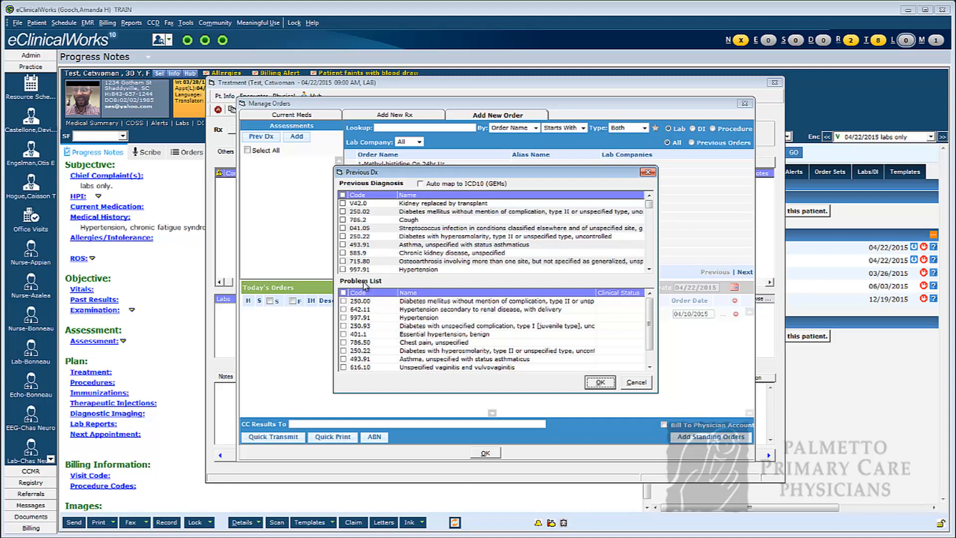
{"action": "left_click", "coordinate": [343, 212]}
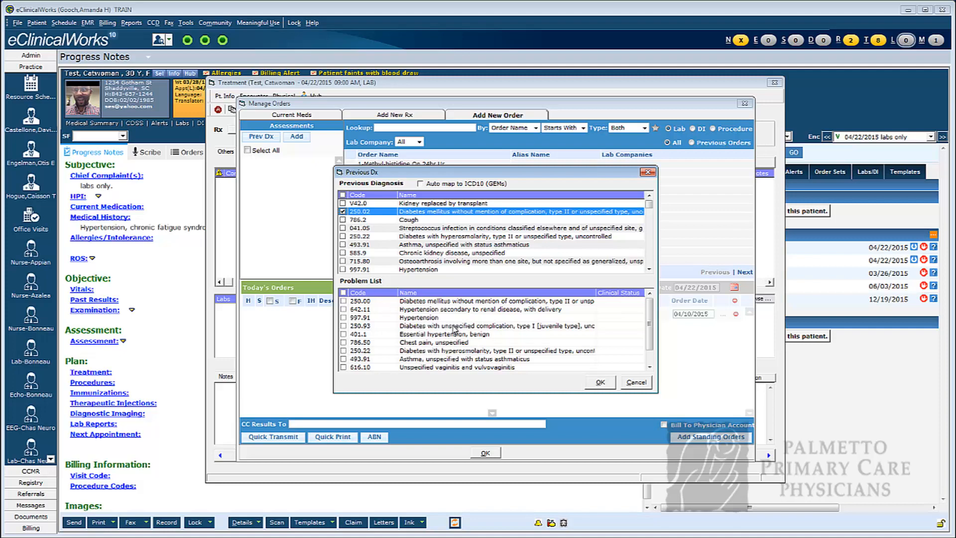
{"action": "left_click", "coordinate": [597, 383]}
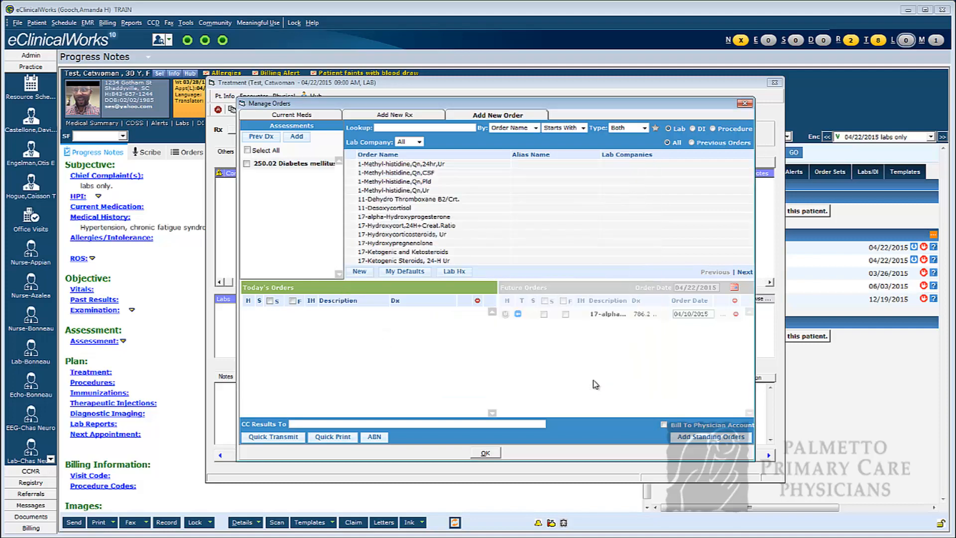
{"action": "left_click", "coordinate": [246, 164]}
Look up "cbc" and add CBC, Platelet; No Differential to today's orders.
{"action": "left_click", "coordinate": [385, 128]}
{"action": "type", "text": "cbc"}
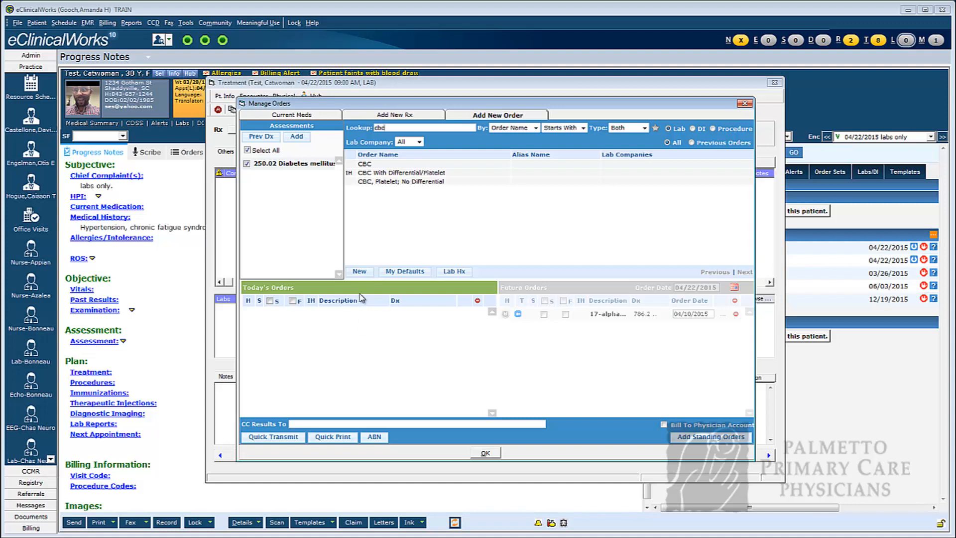
{"action": "double_click", "coordinate": [388, 182]}
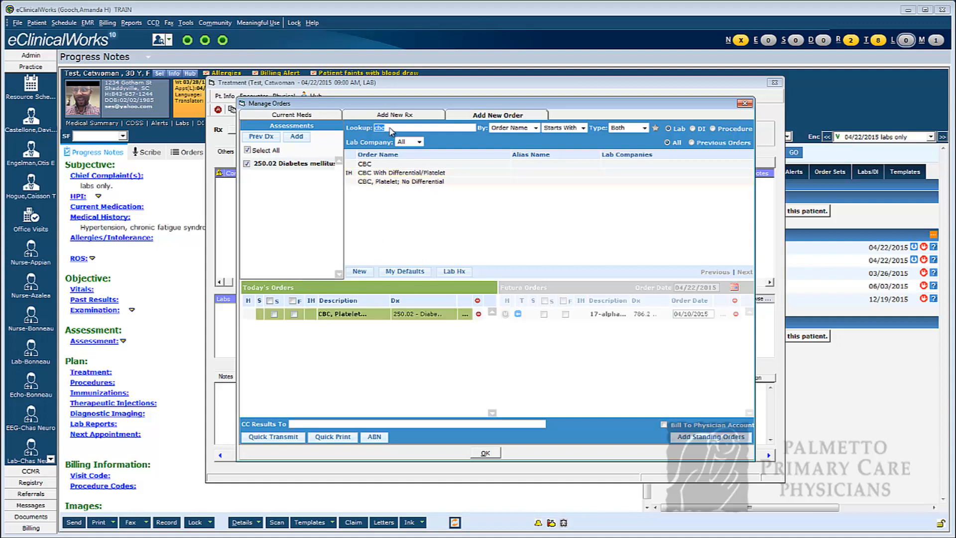
Look up "tsh" and add TSH to today's orders under the diabetes diagnosis.
{"action": "type", "text": "tsh"}
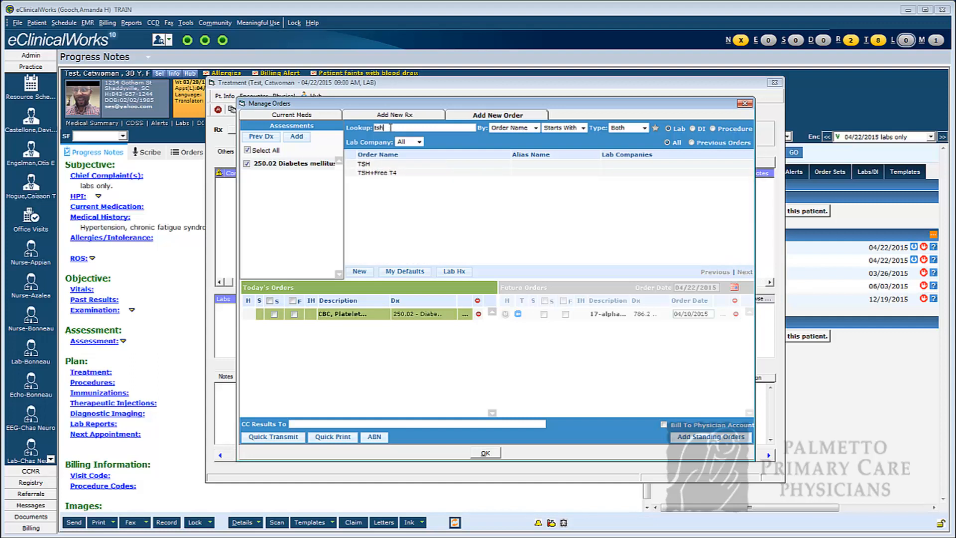
{"action": "double_click", "coordinate": [366, 164]}
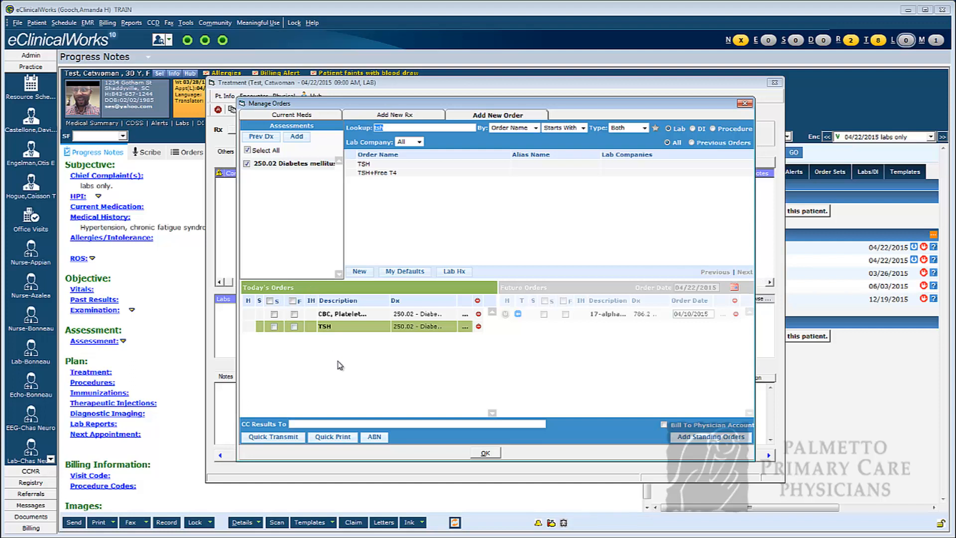
Start a quick transmission of the lab orders, enabling the 4/22/2015 collection date and assigning it to *Orchard, Lab.
{"action": "left_click", "coordinate": [277, 442]}
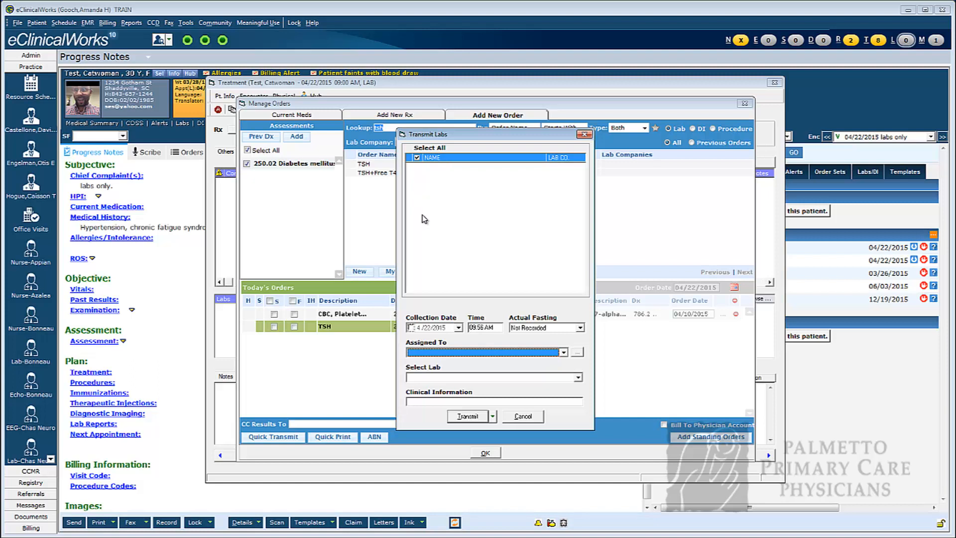
{"action": "left_click", "coordinate": [411, 328]}
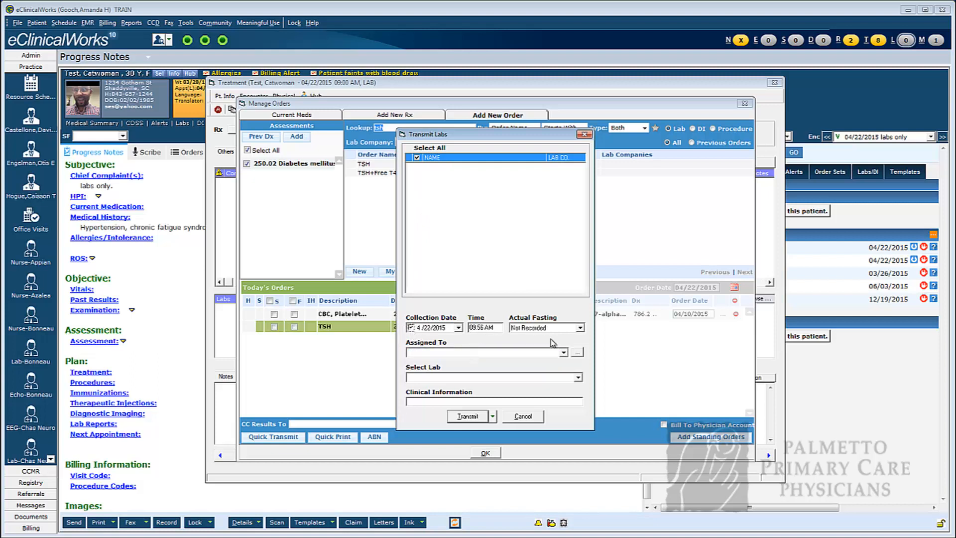
{"action": "left_click", "coordinate": [564, 353]}
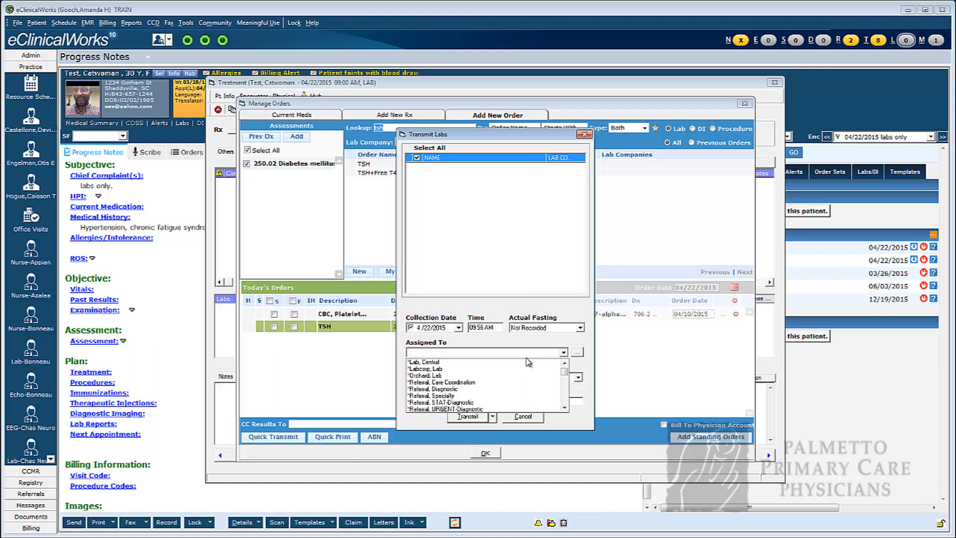
{"action": "left_click", "coordinate": [459, 376]}
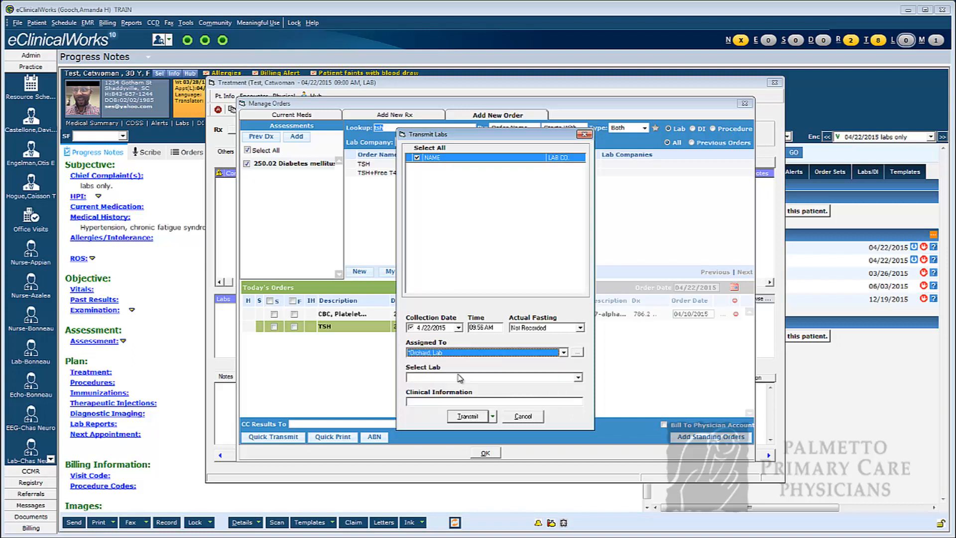
Check the available Select Lab choices for the lab transmission.
{"action": "left_click", "coordinate": [578, 377]}
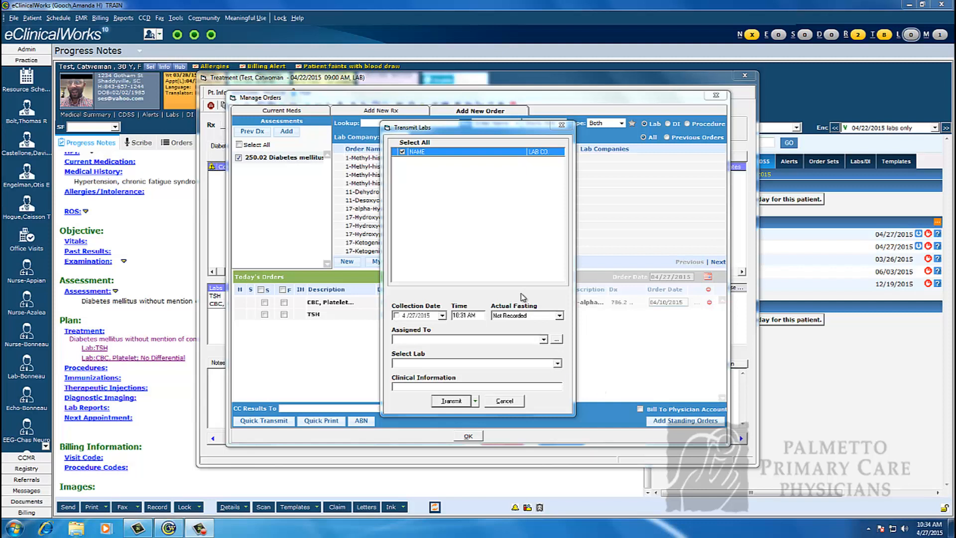
{"action": "left_click", "coordinate": [557, 364]}
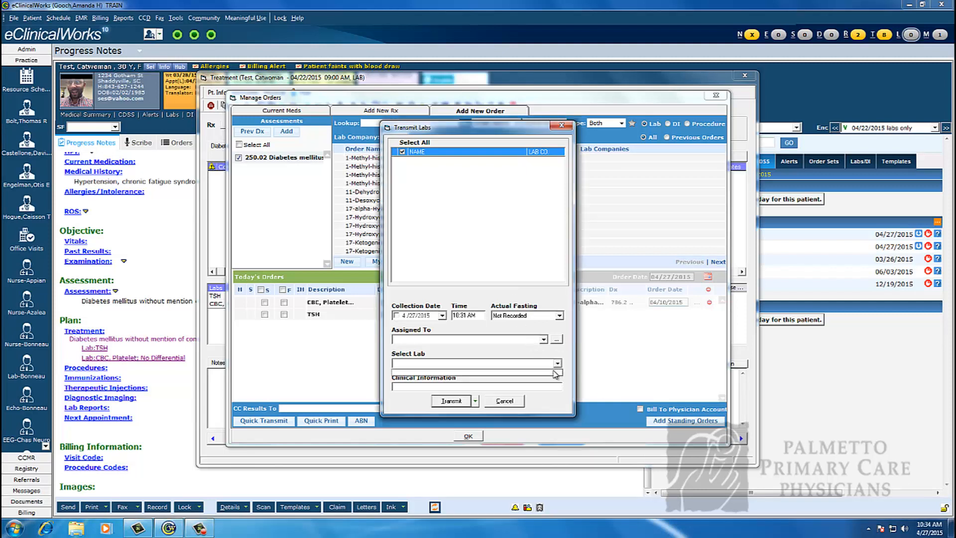
{"action": "left_click", "coordinate": [558, 360]}
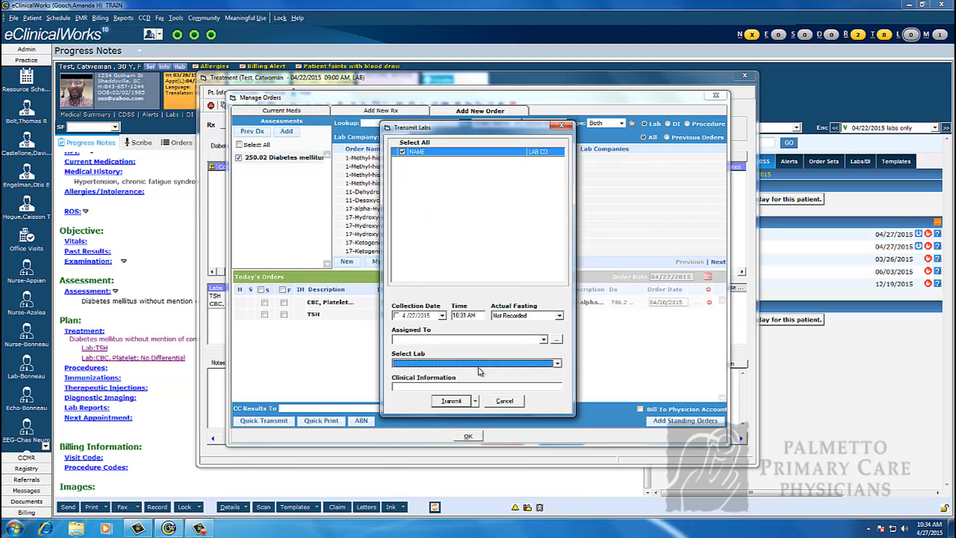
{"action": "left_click", "coordinate": [559, 365]}
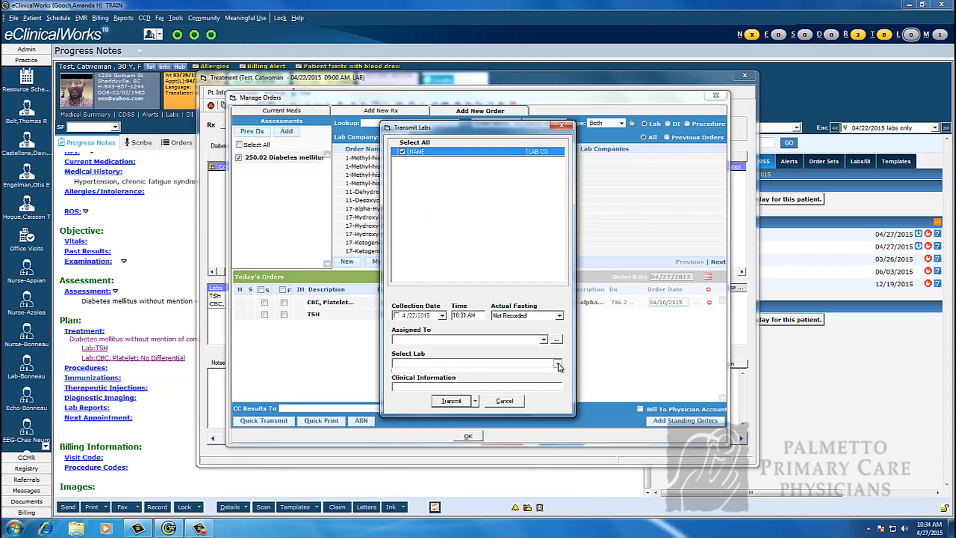
{"action": "left_click", "coordinate": [558, 364]}
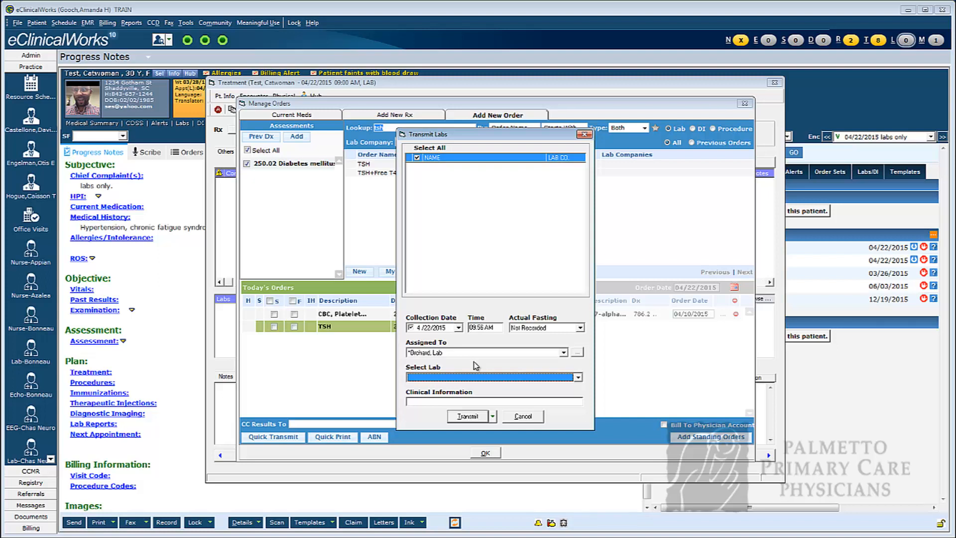
Try to process the lab orders with the Print Only option, and cancel the transmission.
{"action": "left_click", "coordinate": [493, 416]}
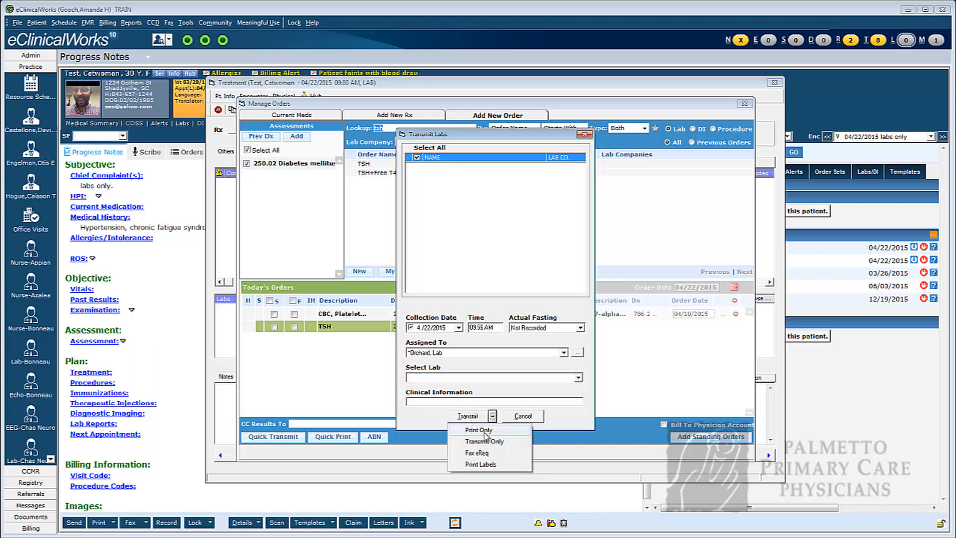
{"action": "left_click", "coordinate": [485, 431]}
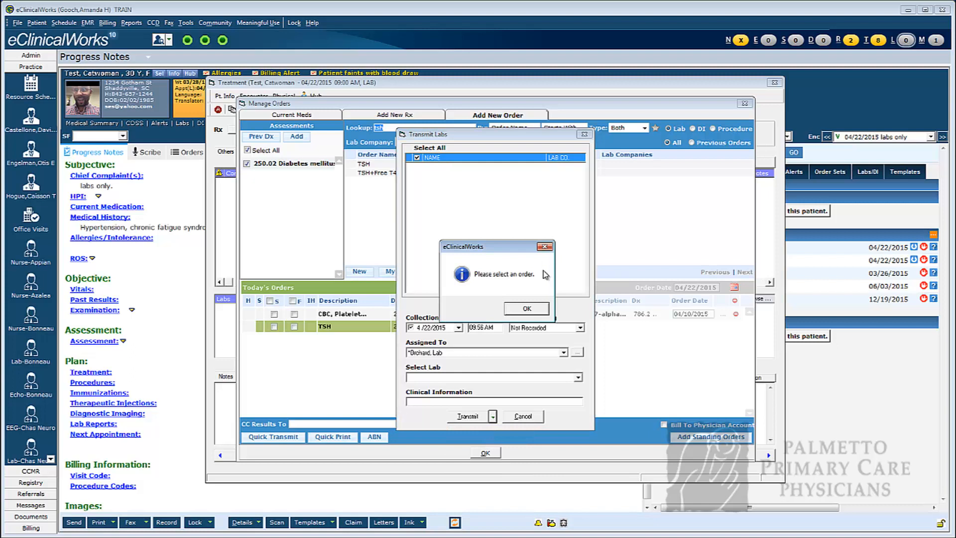
{"action": "left_click", "coordinate": [537, 307]}
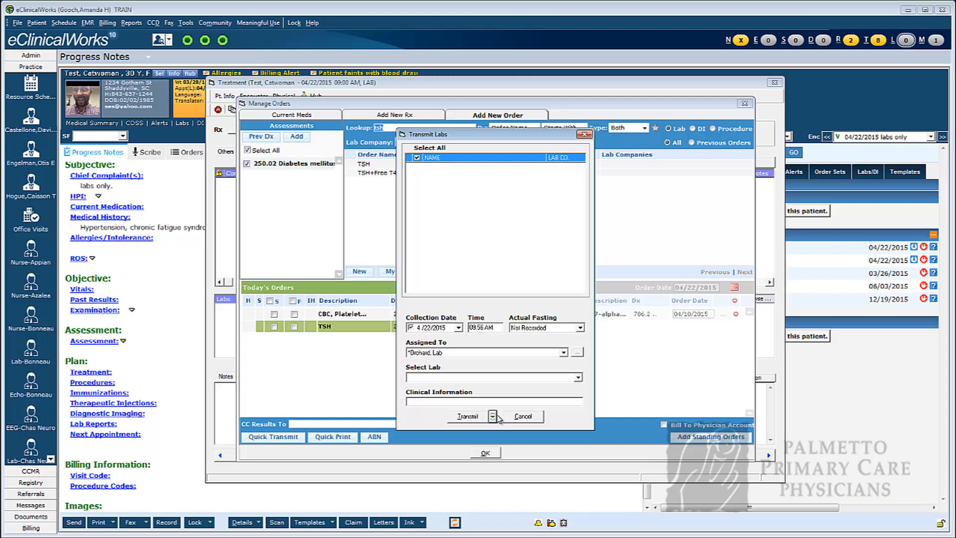
{"action": "left_click", "coordinate": [520, 419]}
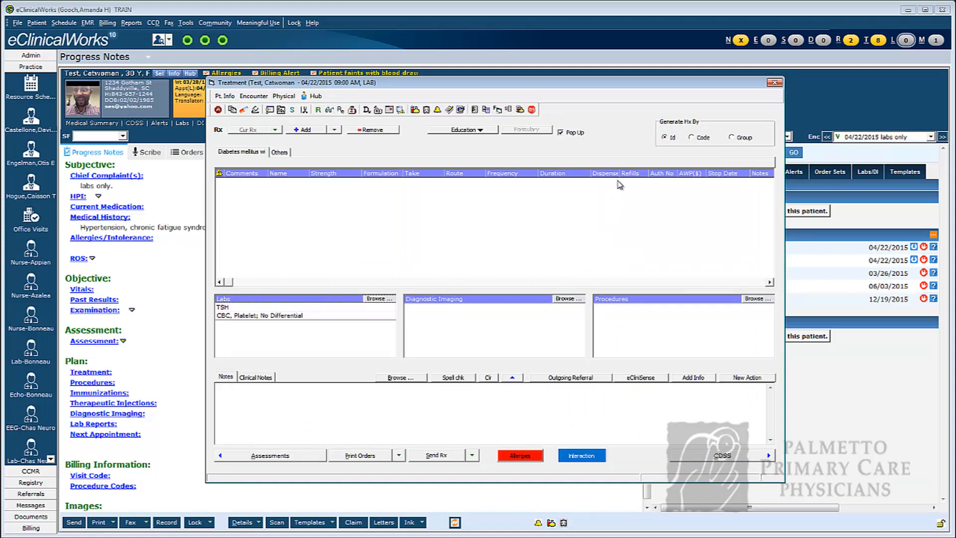
Leave the Treatment window and check out the 09:00 AM labs-only encounter from Office Visits.
{"action": "left_click", "coordinate": [774, 82]}
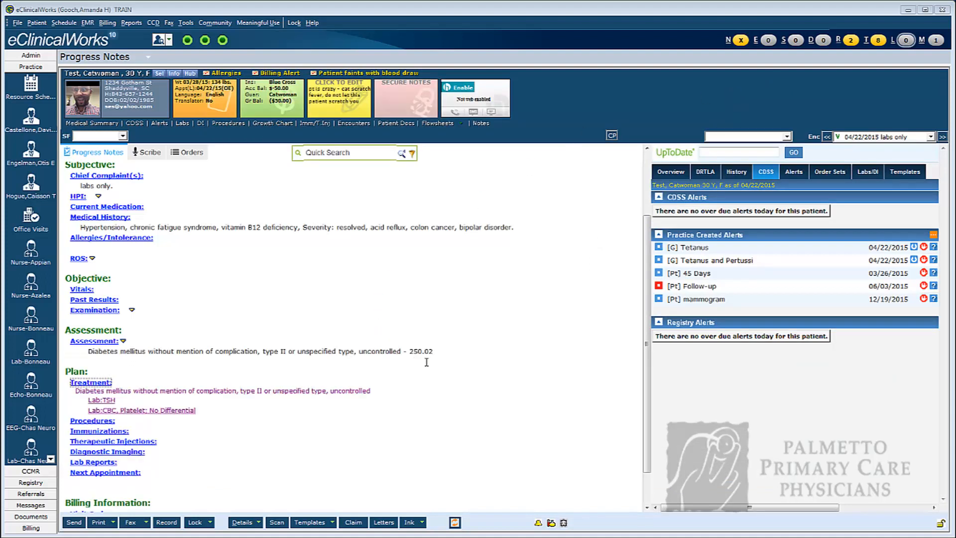
{"action": "left_click", "coordinate": [796, 42]}
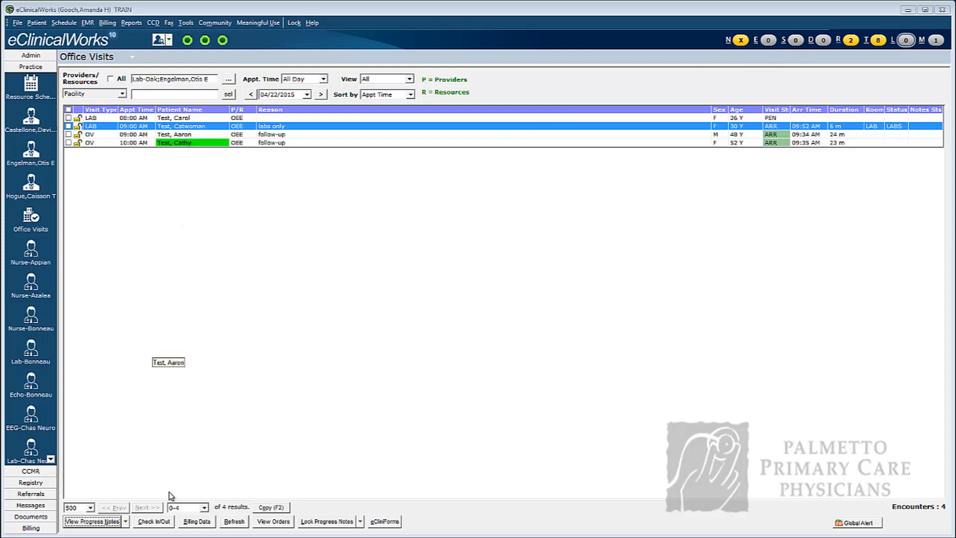
{"action": "left_click", "coordinate": [155, 522]}
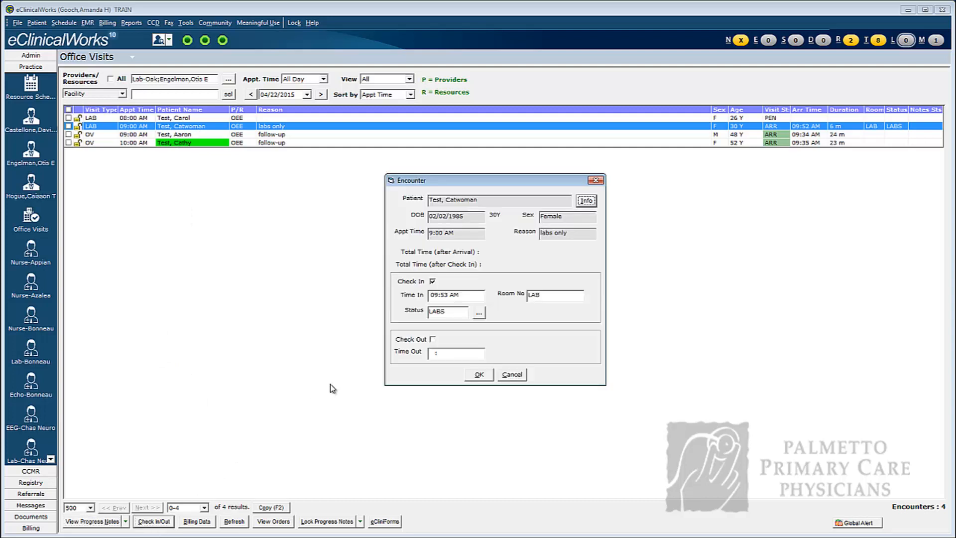
{"action": "left_click", "coordinate": [433, 340]}
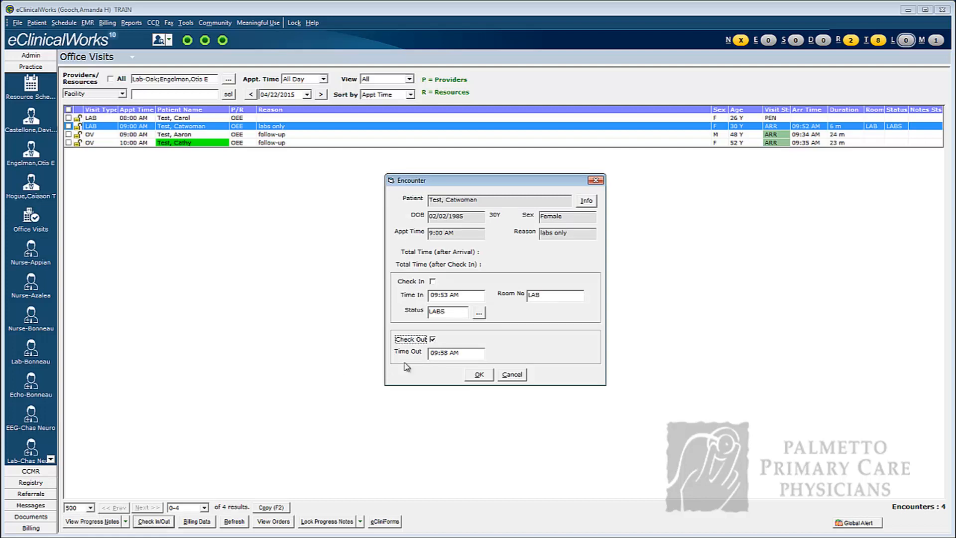
{"action": "left_click", "coordinate": [481, 375]}
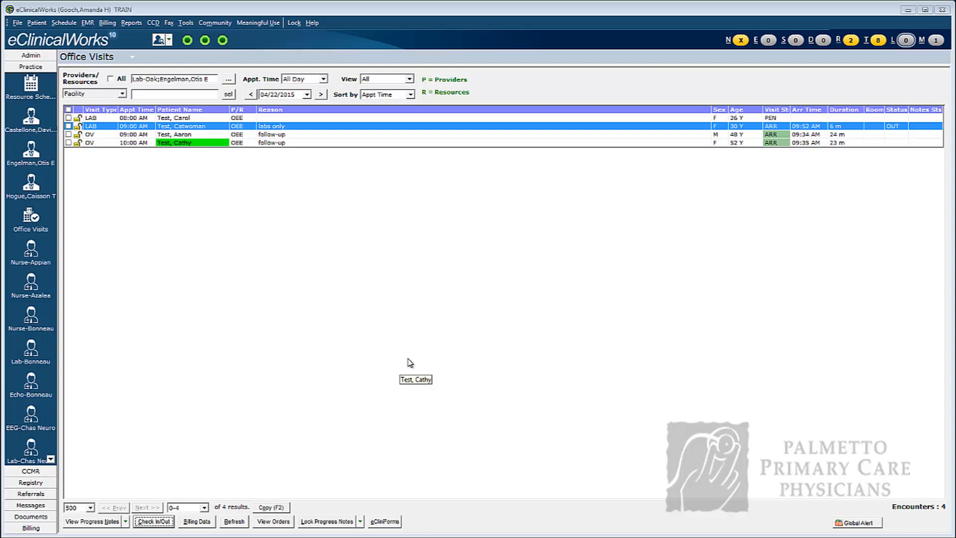
Change the labs-only appointment's resource from Lab-Oak to the visit's own provider.
{"action": "left_click", "coordinate": [126, 522]}
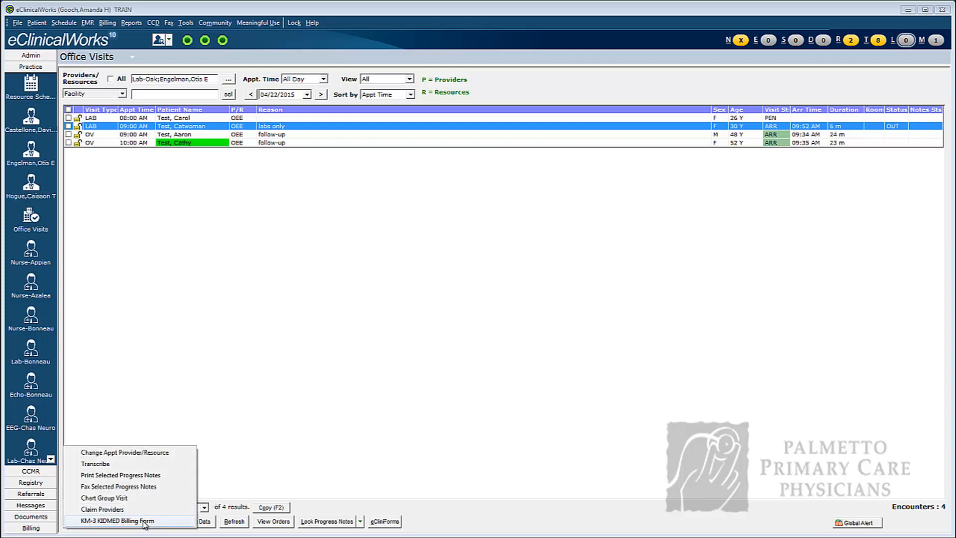
{"action": "left_click", "coordinate": [121, 454]}
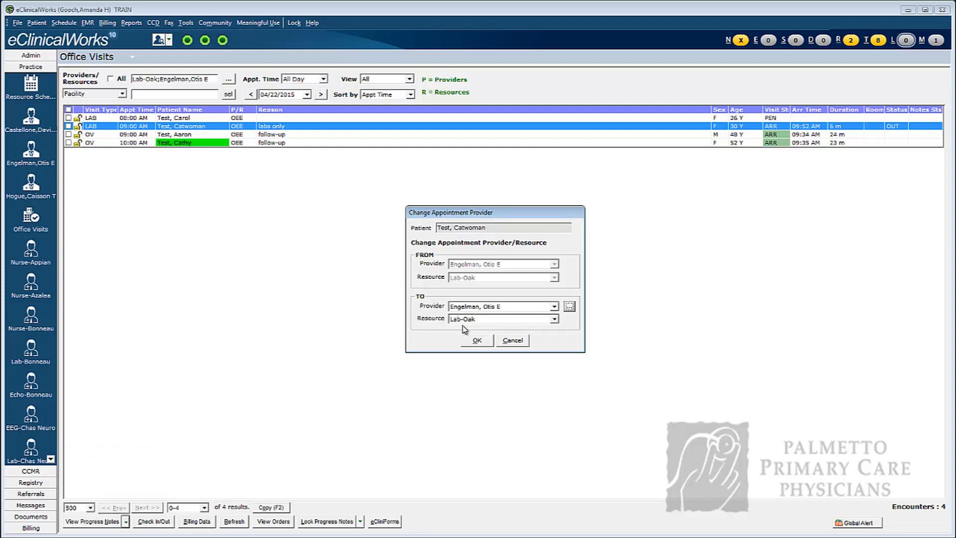
{"action": "left_click", "coordinate": [554, 319]}
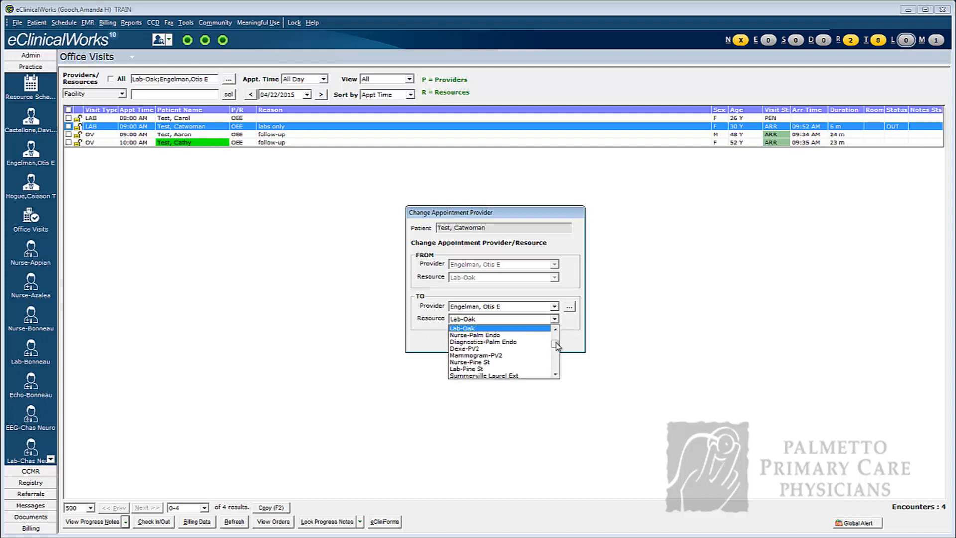
{"action": "mouse_move", "coordinate": [556, 343]}
{"action": "left_mouse_down"}
{"action": "mouse_move", "coordinate": [556, 359]}
{"action": "mouse_move", "coordinate": [555, 331]}
{"action": "left_mouse_up"}
{"action": "left_click", "coordinate": [556, 331]}
{"action": "left_click", "coordinate": [555, 330]}
{"action": "left_click", "coordinate": [474, 355]}
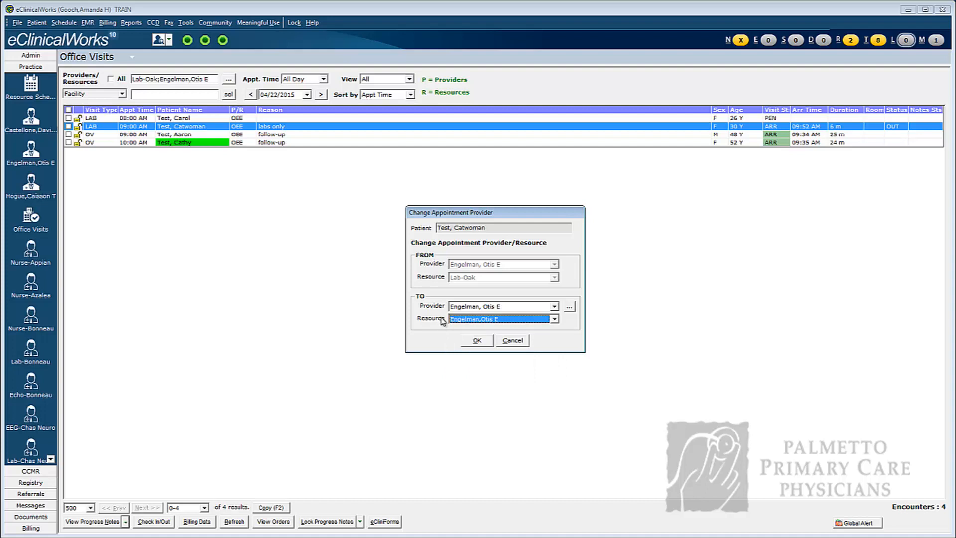
{"action": "left_click", "coordinate": [477, 341]}
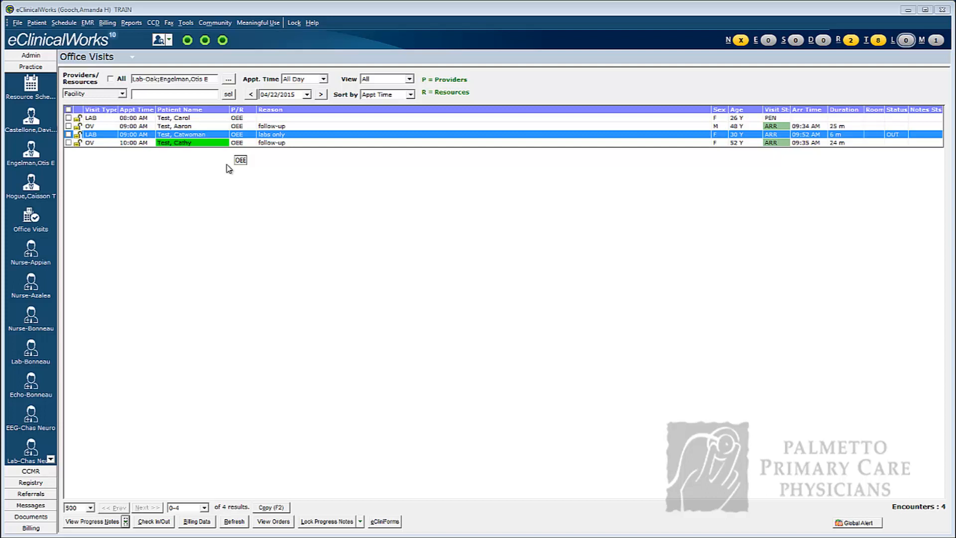
Open the labs-only appointment in Resource Scheduling, dismissing its alerts, and set its visit status to CHK (Check Out).
{"action": "left_click", "coordinate": [30, 89]}
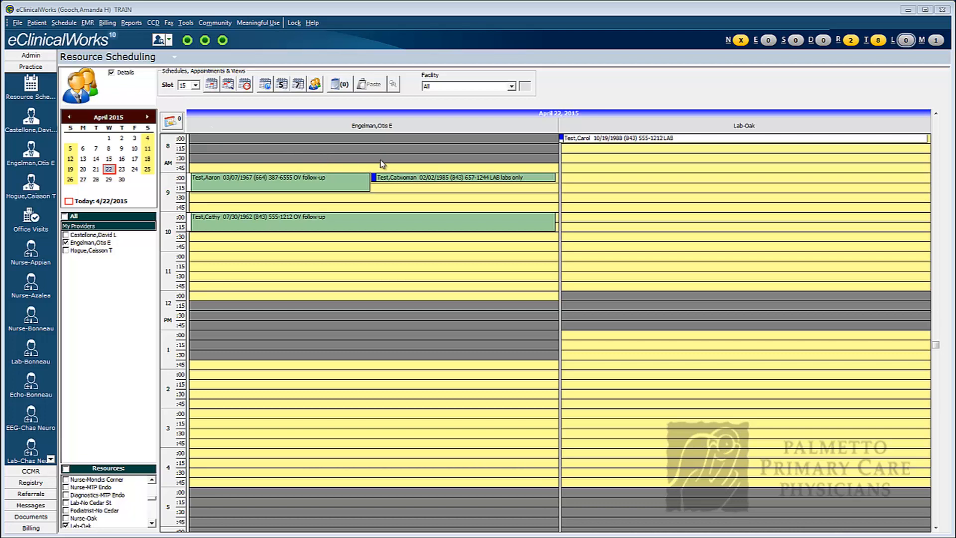
{"action": "double_click", "coordinate": [420, 184]}
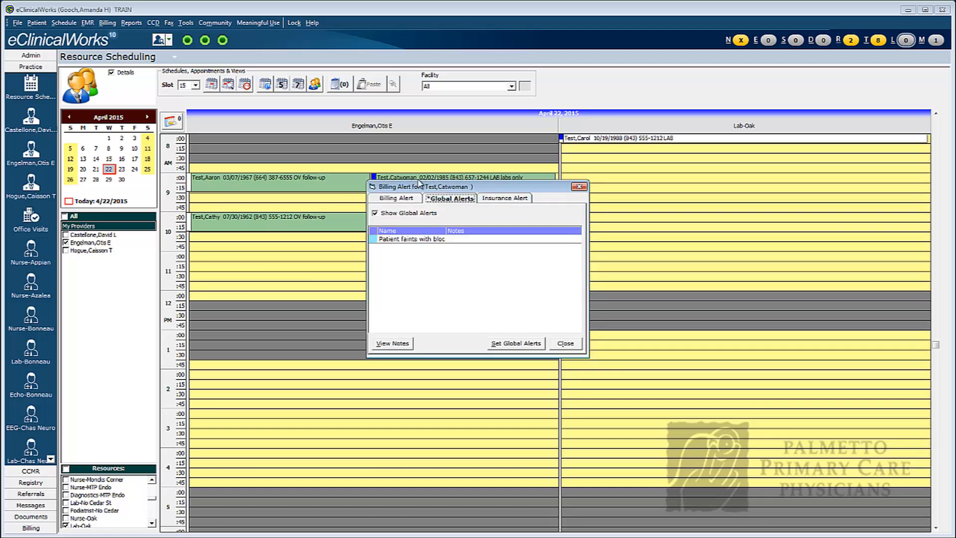
{"action": "left_click", "coordinate": [564, 344]}
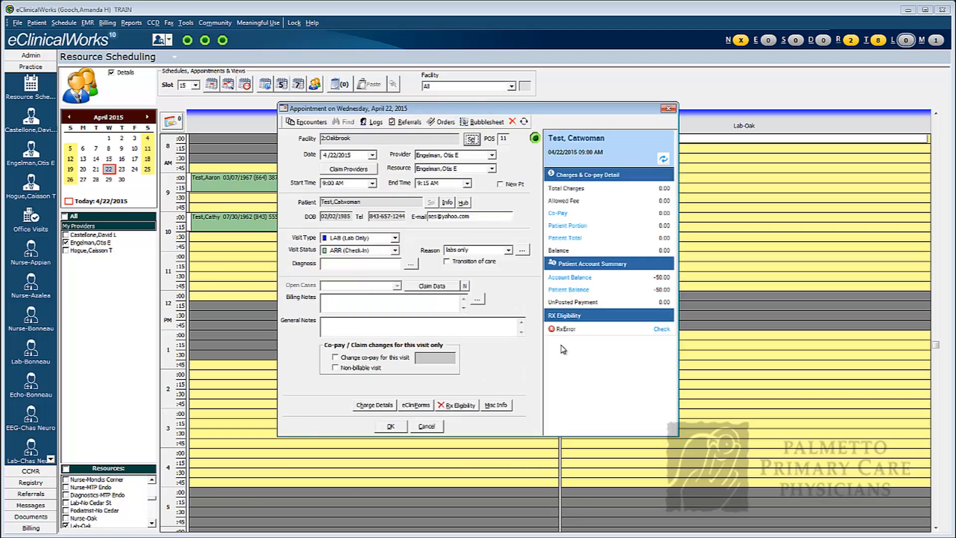
{"action": "left_click", "coordinate": [395, 251]}
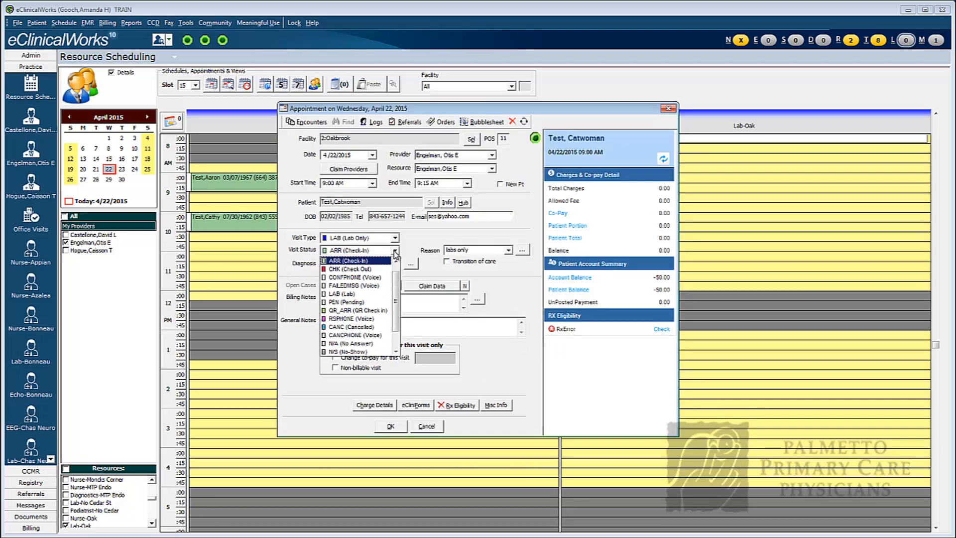
{"action": "left_click", "coordinate": [365, 270]}
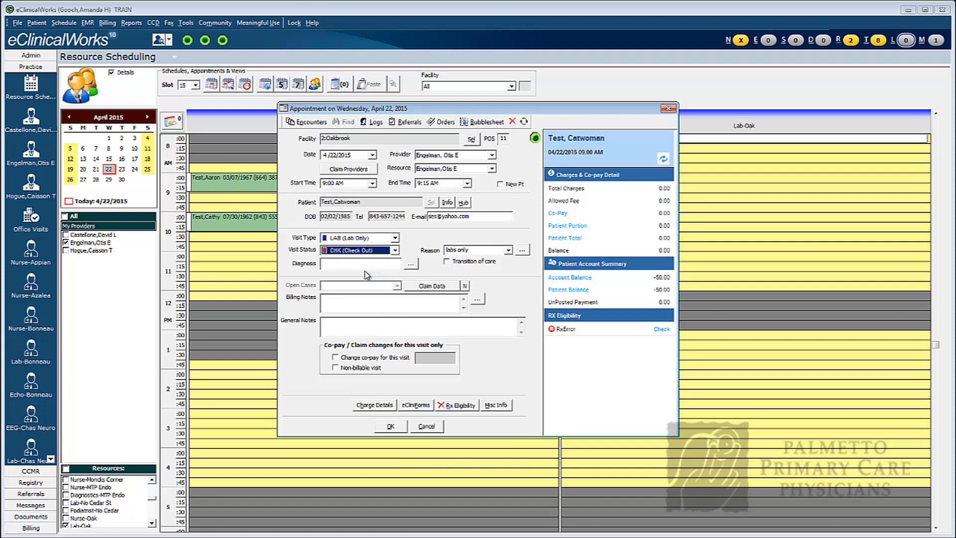
{"action": "left_click", "coordinate": [391, 427]}
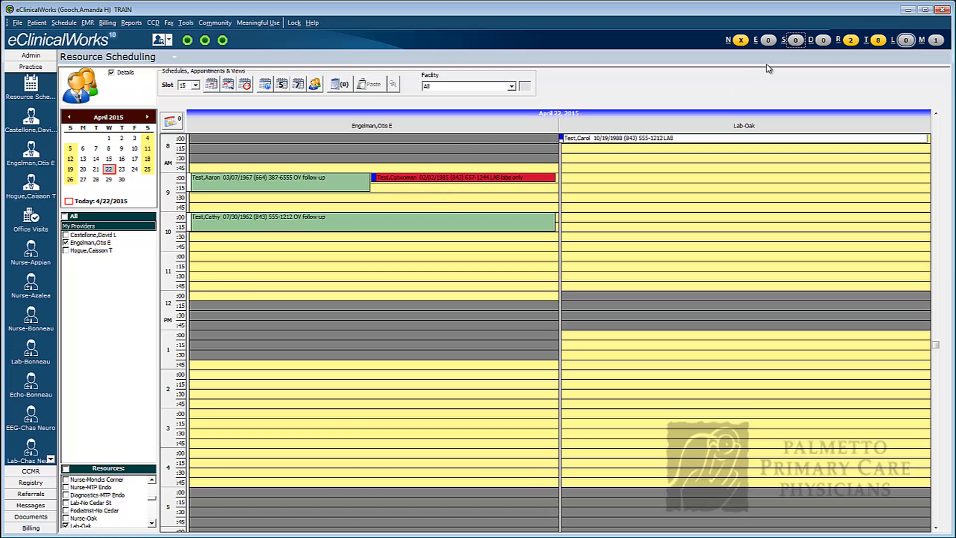
Open the progress note of the 09:00 AM follow-up visit from Office Visits and examine its Treatment lab orders.
{"action": "left_click", "coordinate": [796, 41]}
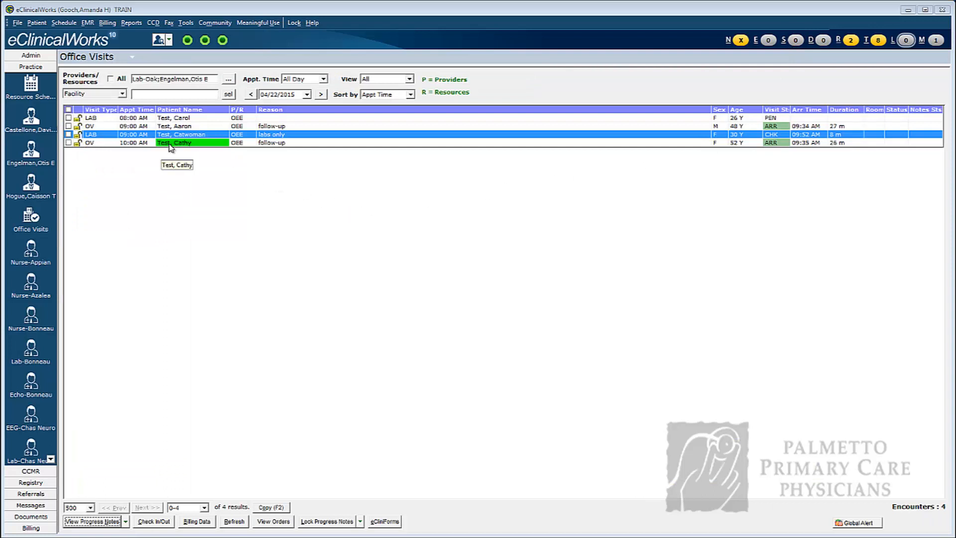
{"action": "left_click", "coordinate": [189, 126]}
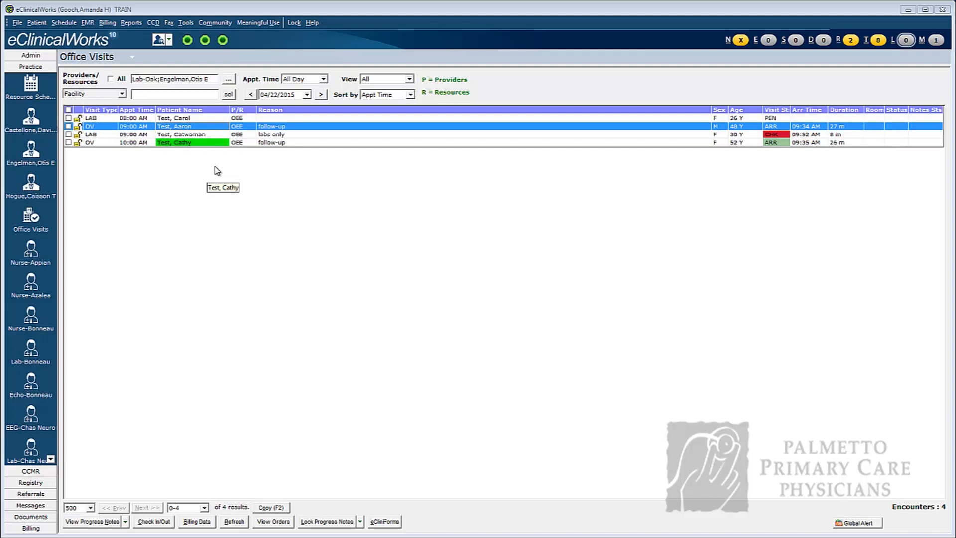
{"action": "double_click", "coordinate": [201, 126]}
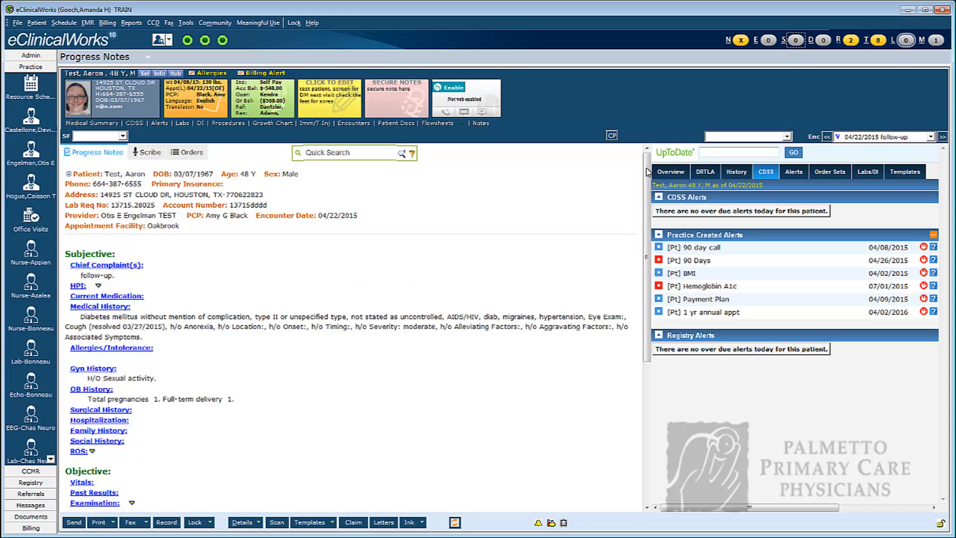
{"action": "left_click_drag", "start_coordinate": [648, 172], "coordinate": [638, 287]}
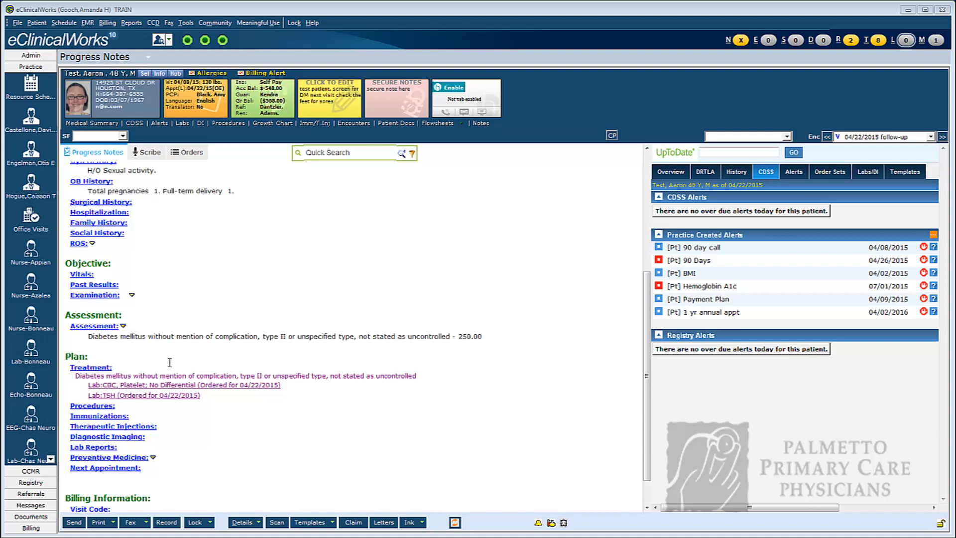
Open the visit's treatment lab orders and transfer the future TSH and CBC orders to today's visit.
{"action": "left_click", "coordinate": [92, 369]}
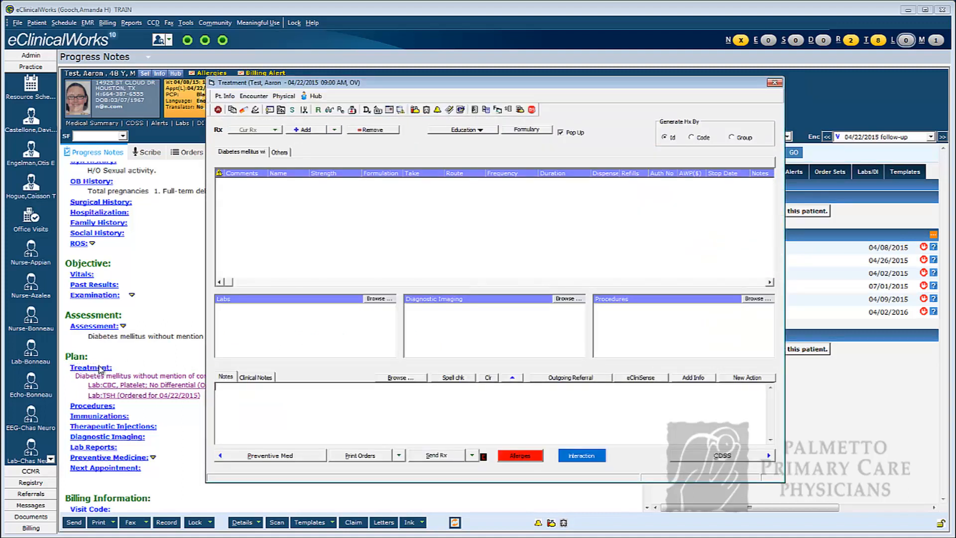
{"action": "left_click", "coordinate": [271, 301]}
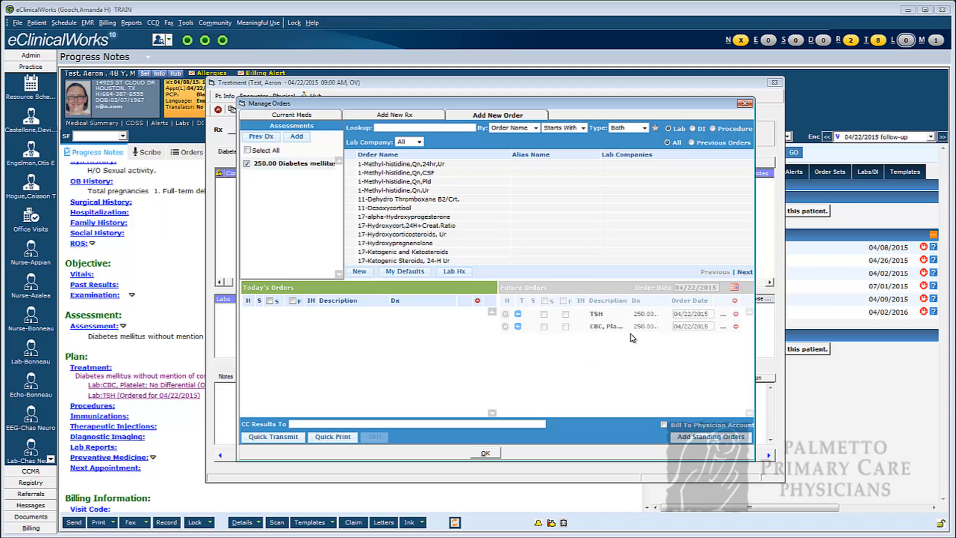
{"action": "left_click", "coordinate": [597, 291]}
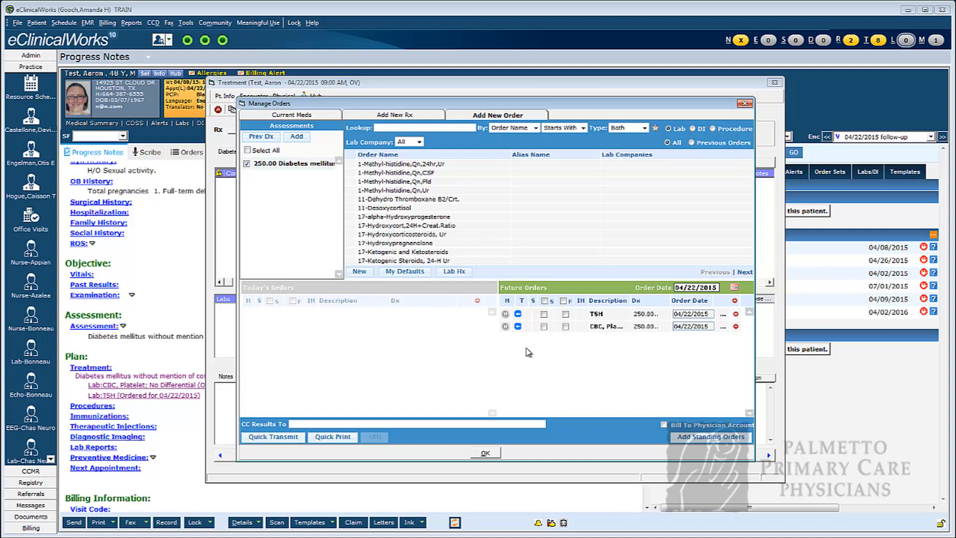
{"action": "left_click", "coordinate": [518, 319]}
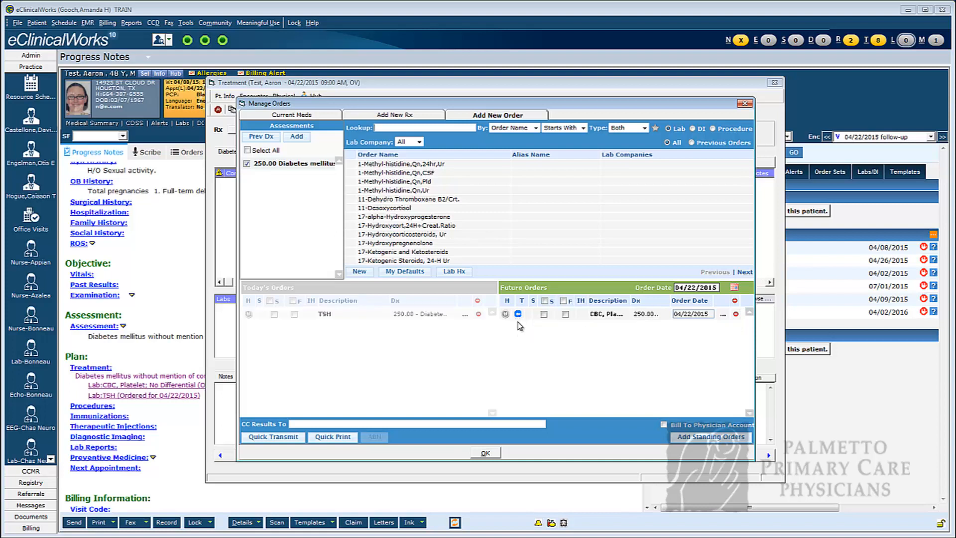
{"action": "left_click", "coordinate": [518, 319]}
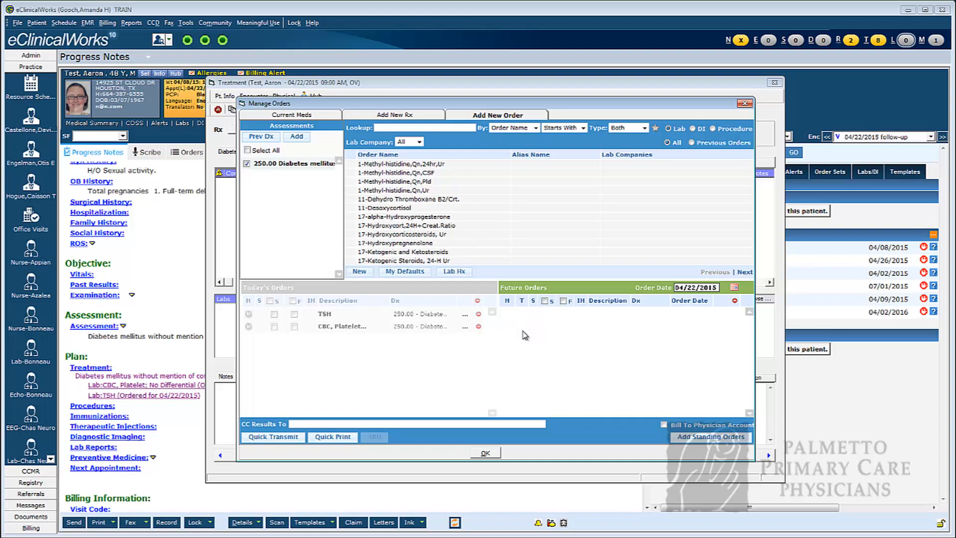
Prepare a quick transmit of today's orders with the 4/22/2015 collection date enabled, assigned to Orchard Lab, review the transmit options and cancel.
{"action": "left_click", "coordinate": [286, 289]}
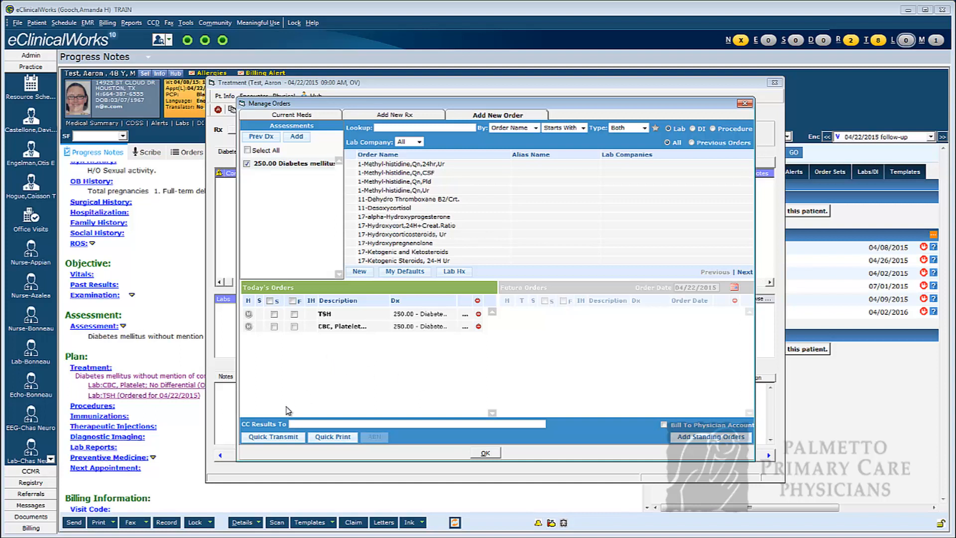
{"action": "left_click", "coordinate": [276, 439]}
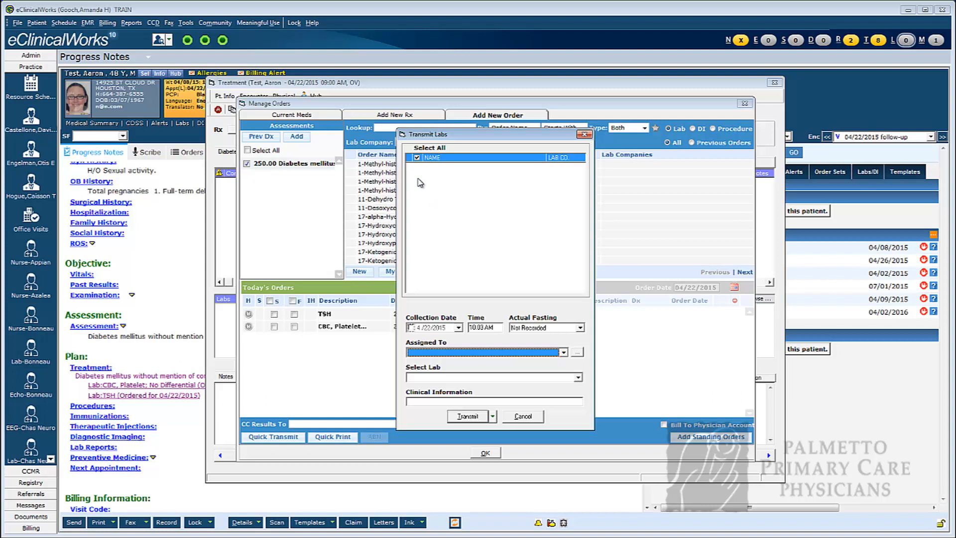
{"action": "left_click", "coordinate": [410, 327]}
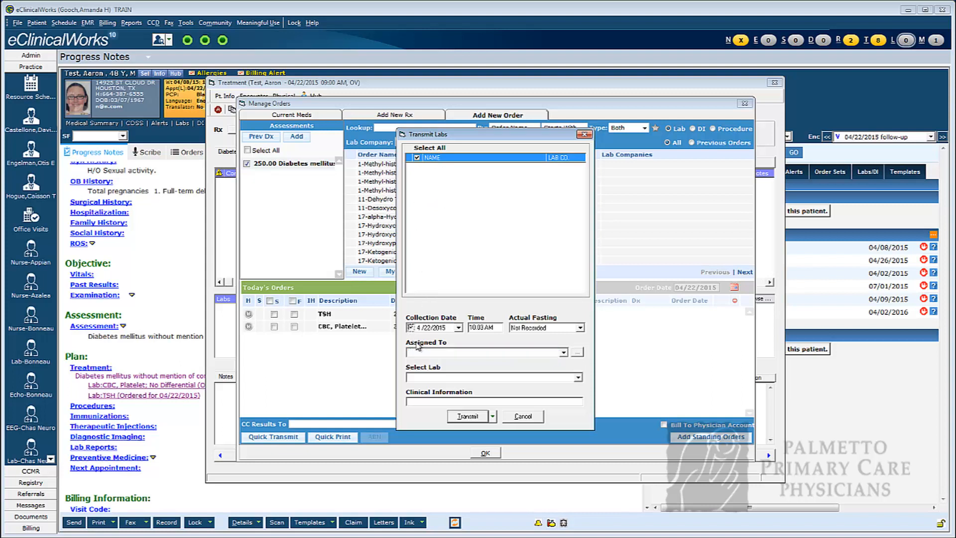
{"action": "left_click", "coordinate": [564, 353]}
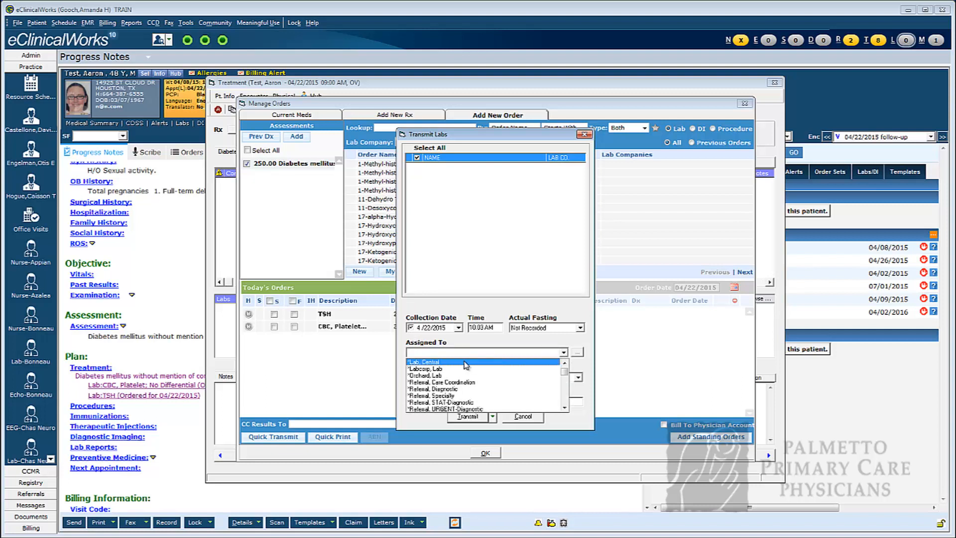
{"action": "left_click", "coordinate": [437, 375]}
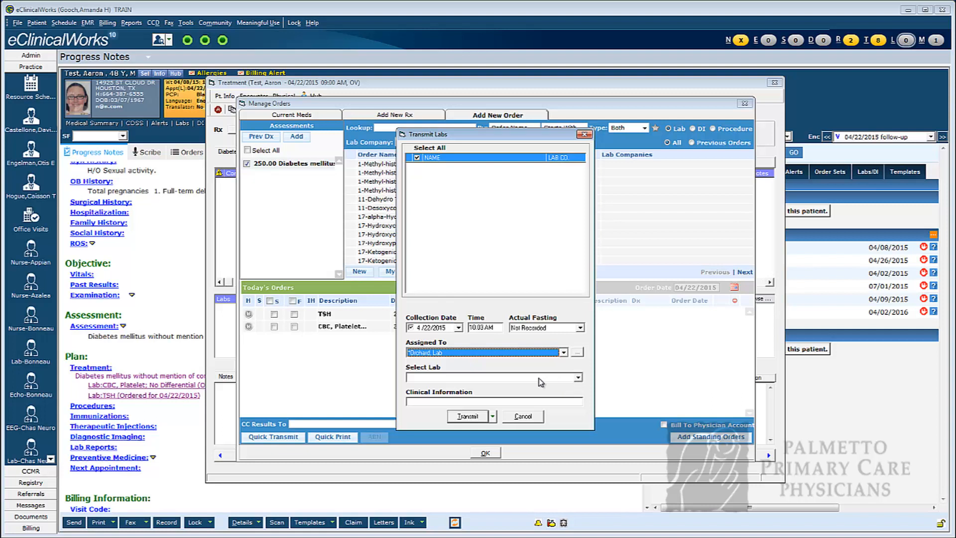
{"action": "left_click", "coordinate": [493, 416]}
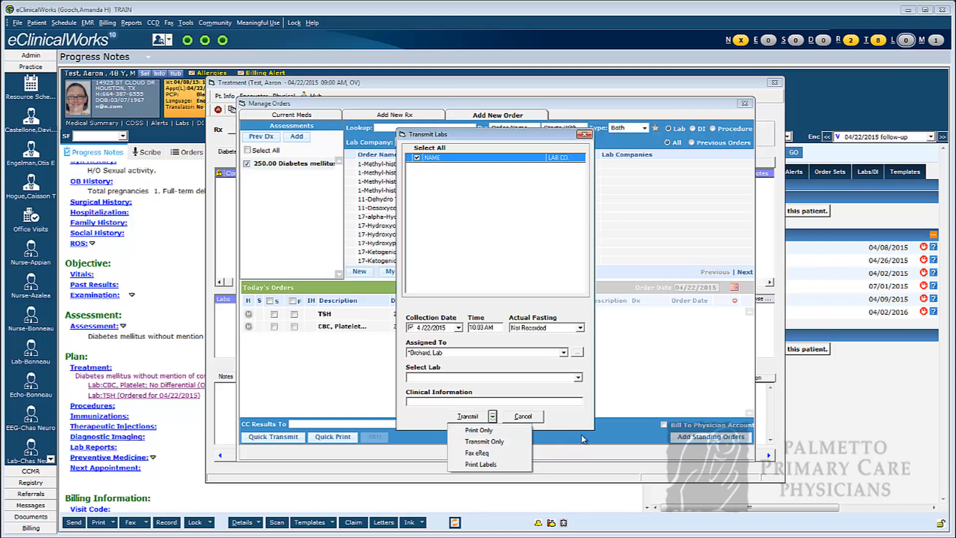
{"action": "left_click", "coordinate": [536, 419]}
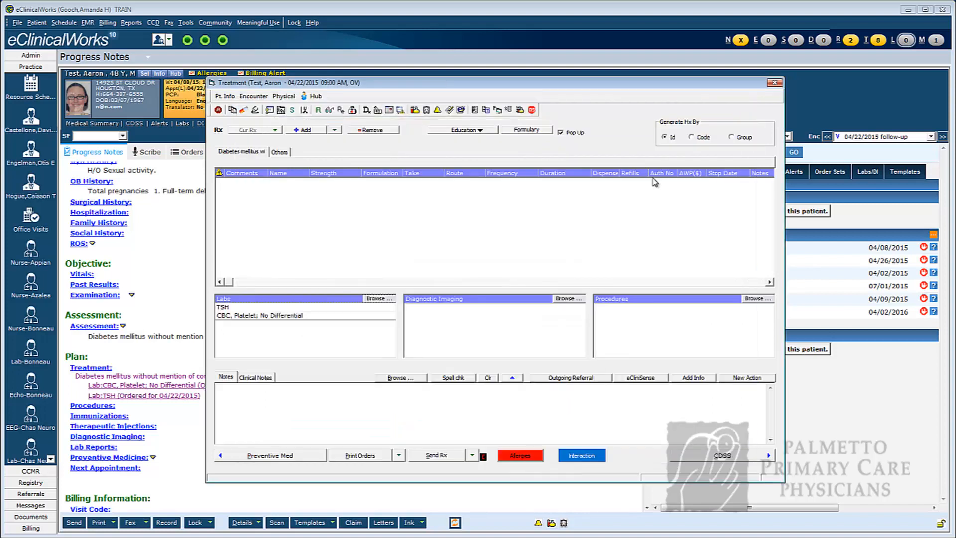
Leave the Treatment window and open the progress note of the 10:00 AM follow-up visit from Office Visits, at its Plan section.
{"action": "left_click", "coordinate": [774, 83]}
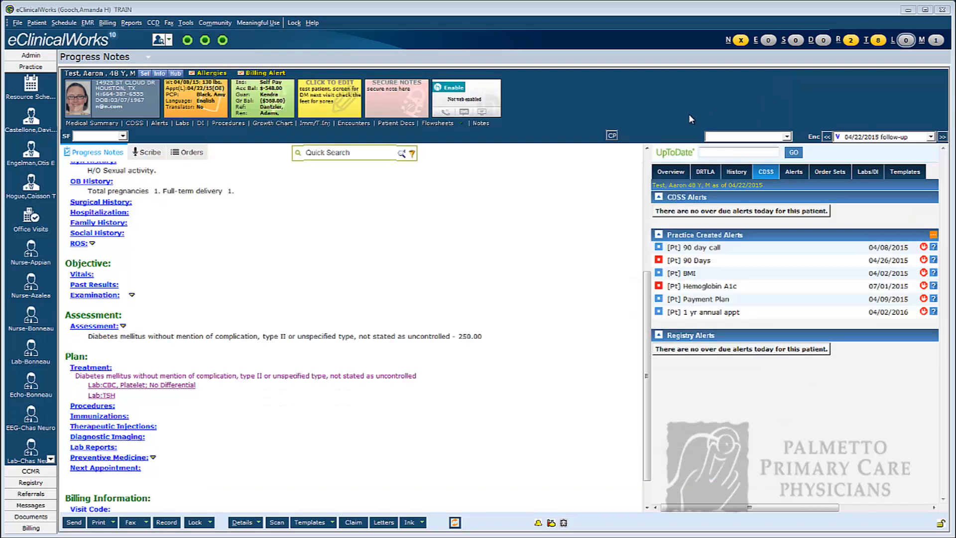
{"action": "left_click", "coordinate": [797, 43]}
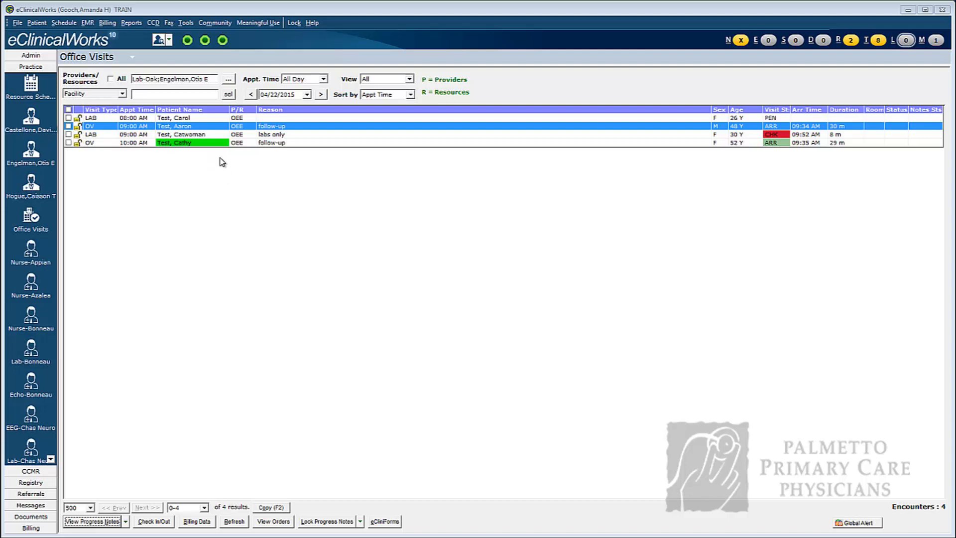
{"action": "double_click", "coordinate": [192, 144]}
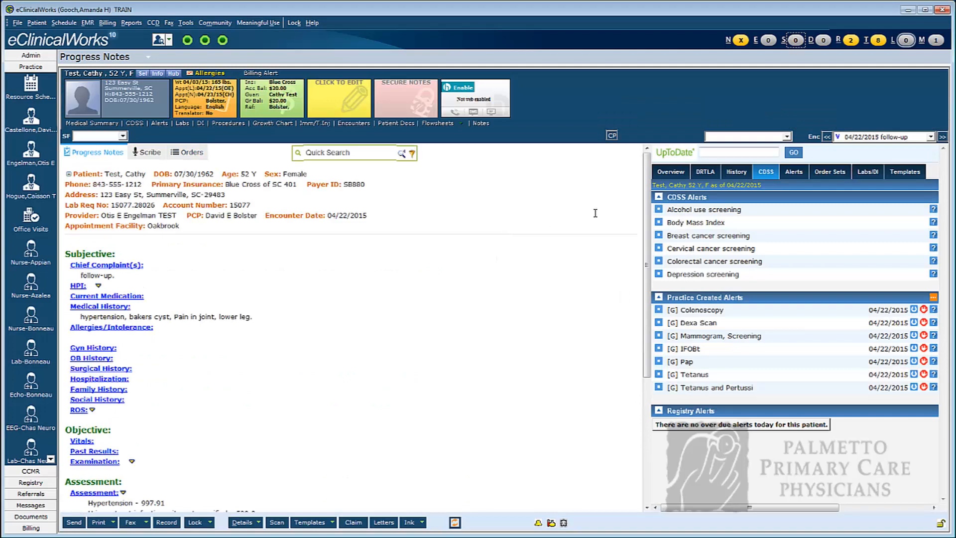
{"action": "left_click_drag", "start_coordinate": [646, 174], "coordinate": [626, 301]}
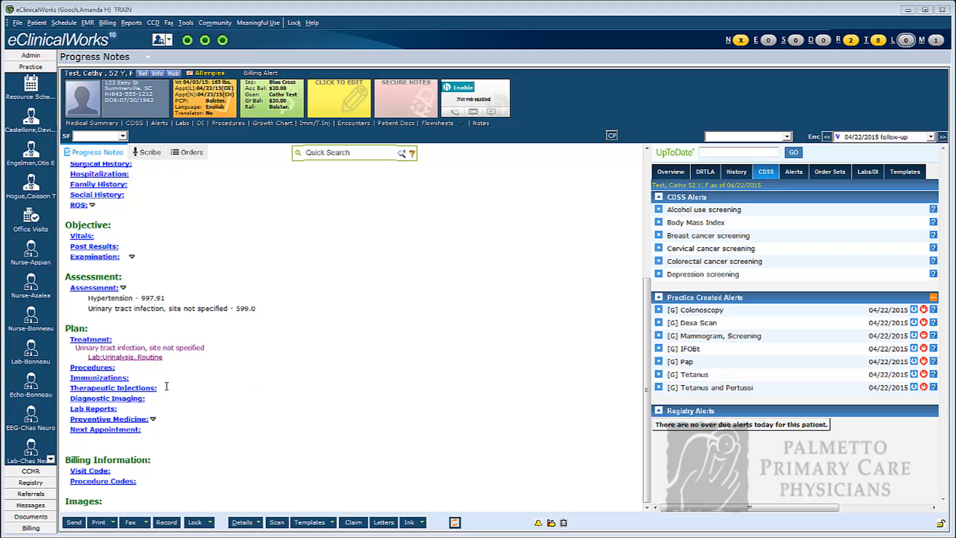
Open the Urinalysis, Routine lab order and mark its results as received, leaving the overall result blank.
{"action": "left_click", "coordinate": [120, 358]}
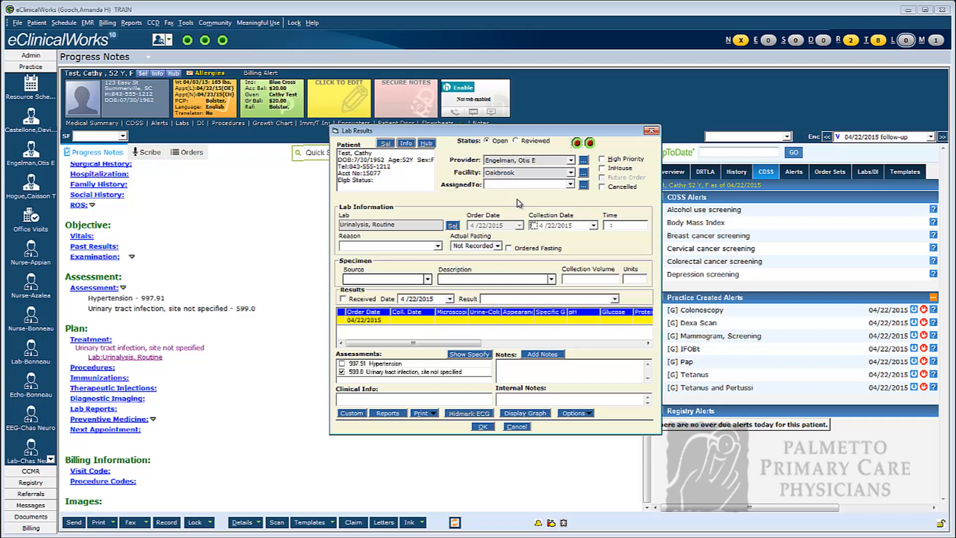
{"action": "left_click", "coordinate": [343, 299]}
{"action": "left_click", "coordinate": [615, 299]}
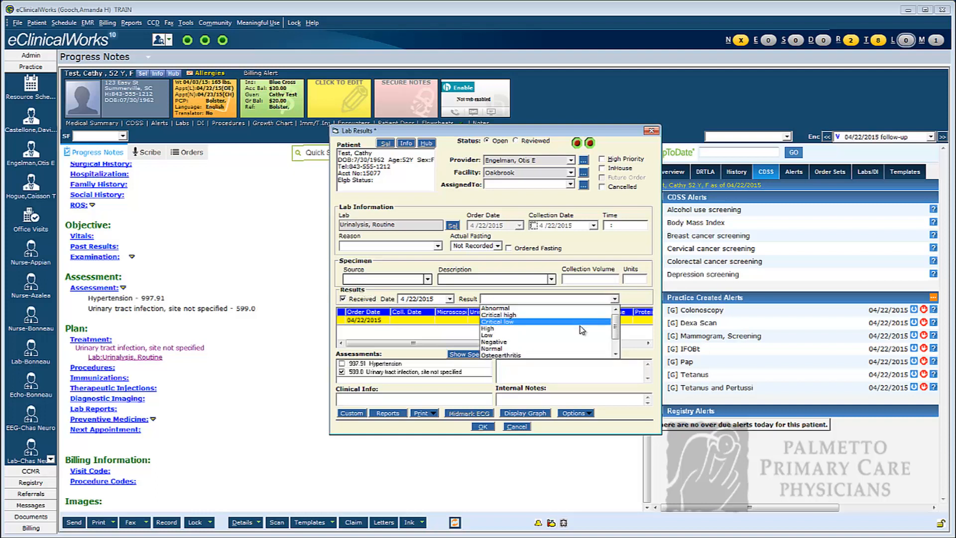
{"action": "left_click", "coordinate": [629, 299]}
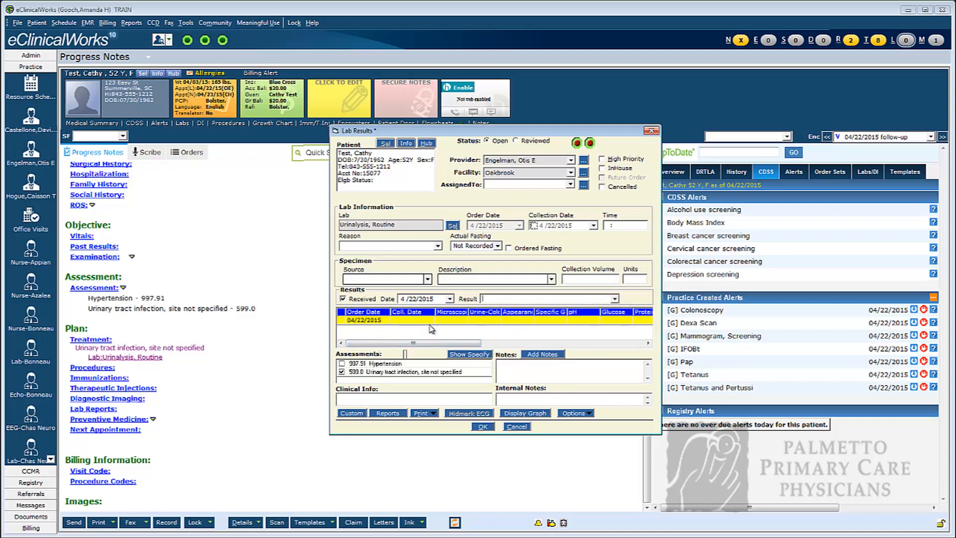
Enter the urinalysis values: urine color yellow, appearance cloudy, specific gravity 1.020 and pH 7.0.
{"action": "left_click", "coordinate": [481, 321]}
{"action": "type", "text": "yellow"}
{"action": "left_click", "coordinate": [521, 320]}
{"action": "type", "text": "cloudy"}
{"action": "left_click", "coordinate": [553, 321]}
{"action": "type", "text": "1.020"}
{"action": "left_click", "coordinate": [575, 320]}
{"action": "type", "text": "7.0"}
Add the note "completed" to the urinalysis lab result.
{"action": "left_click", "coordinate": [537, 357]}
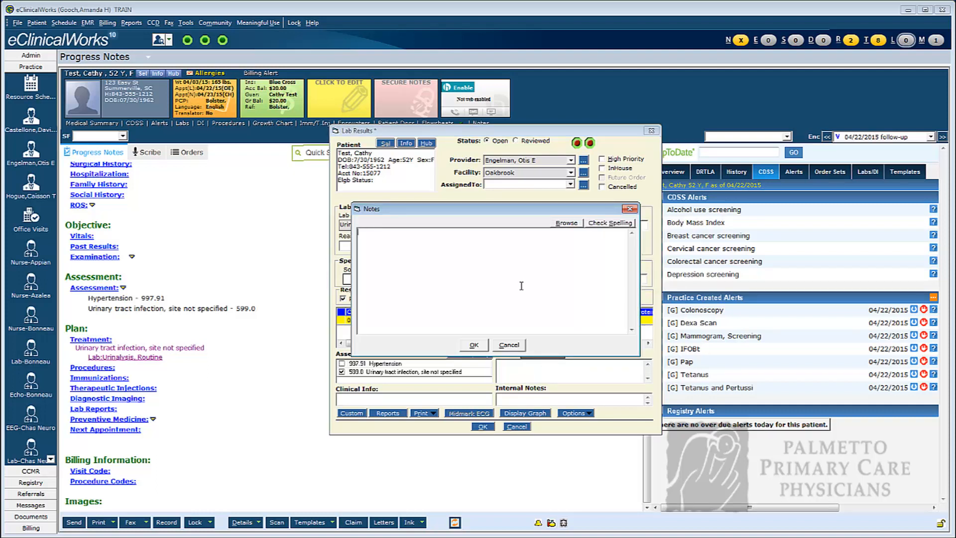
{"action": "type", "text": "d"}
{"action": "key", "text": "BackSpace"}
{"action": "type", "text": "completed"}
{"action": "left_click", "coordinate": [474, 346]}
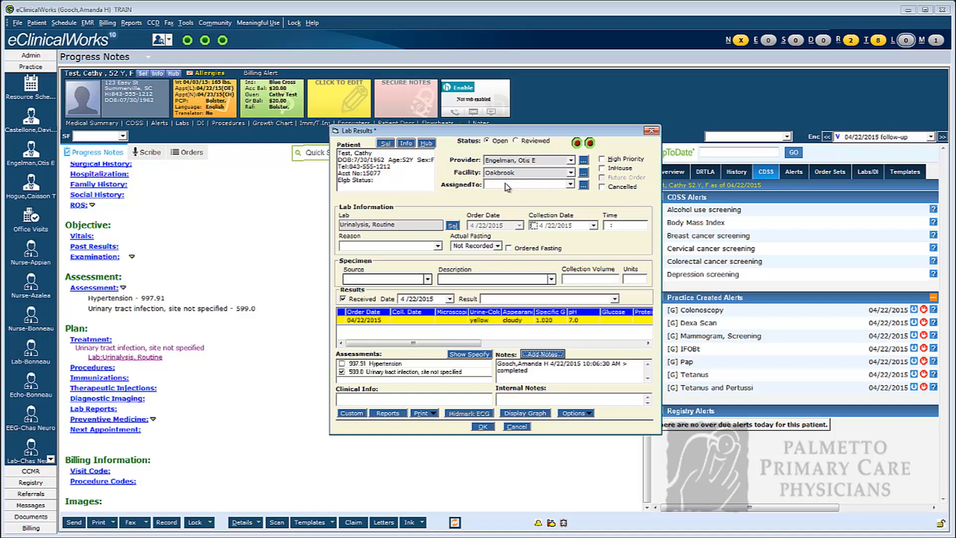
Assign the urinalysis result to the visit's own provider, found in the full staff list, and save the lab result.
{"action": "left_click", "coordinate": [585, 187]}
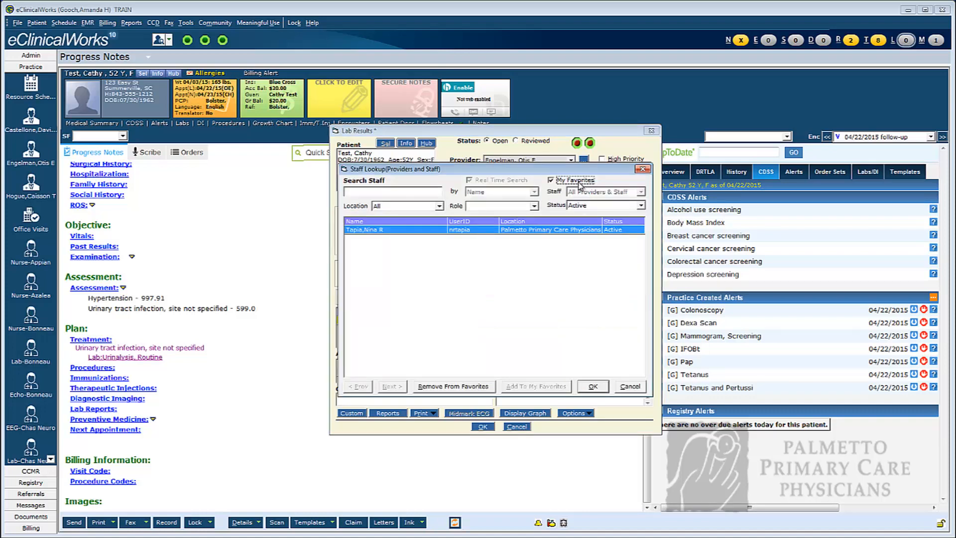
{"action": "left_click", "coordinate": [579, 181]}
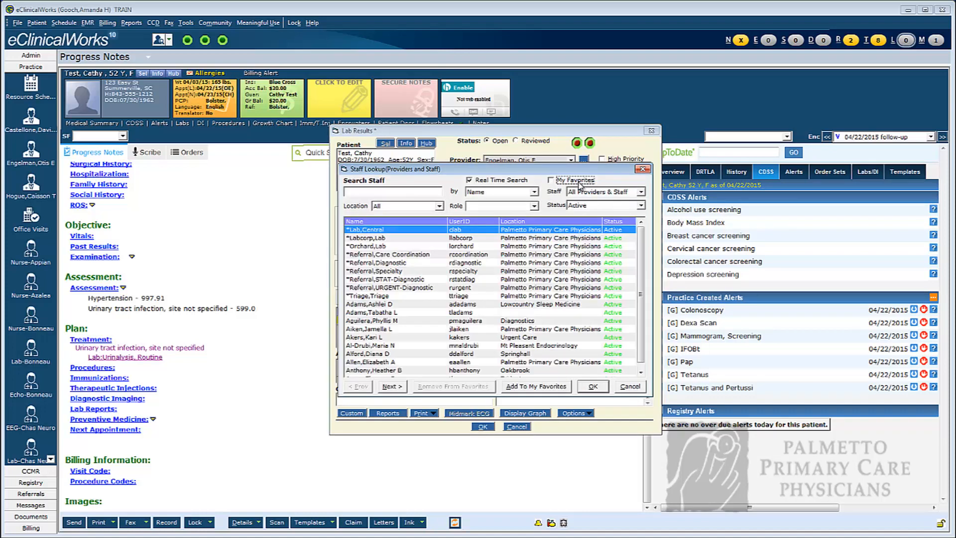
{"action": "left_click", "coordinate": [398, 191]}
{"action": "type", "text": "engl"}
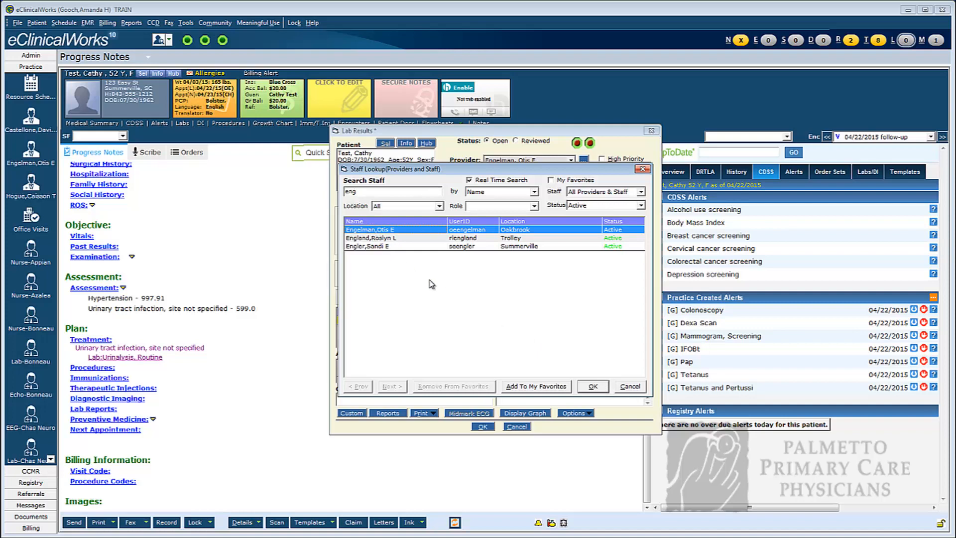
{"action": "left_click", "coordinate": [593, 386]}
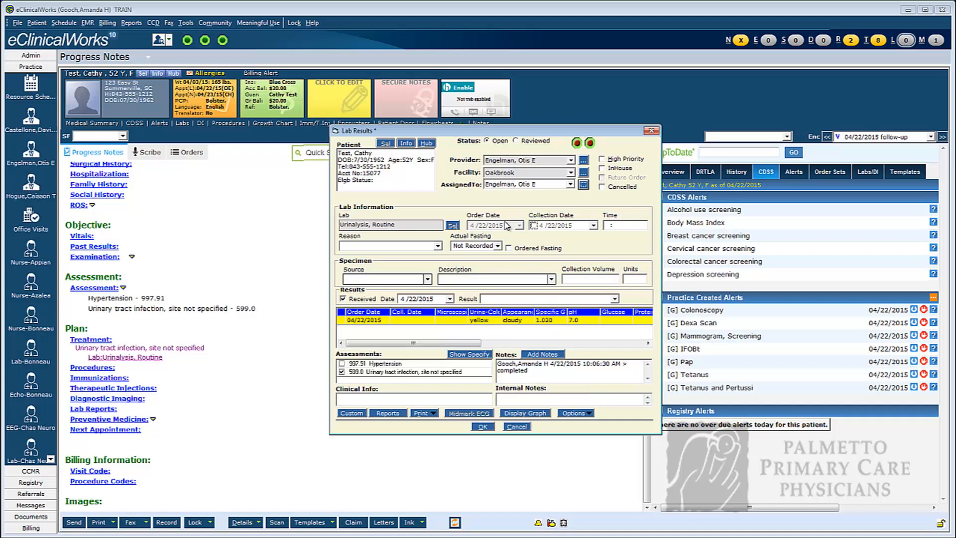
{"action": "left_click", "coordinate": [483, 427]}
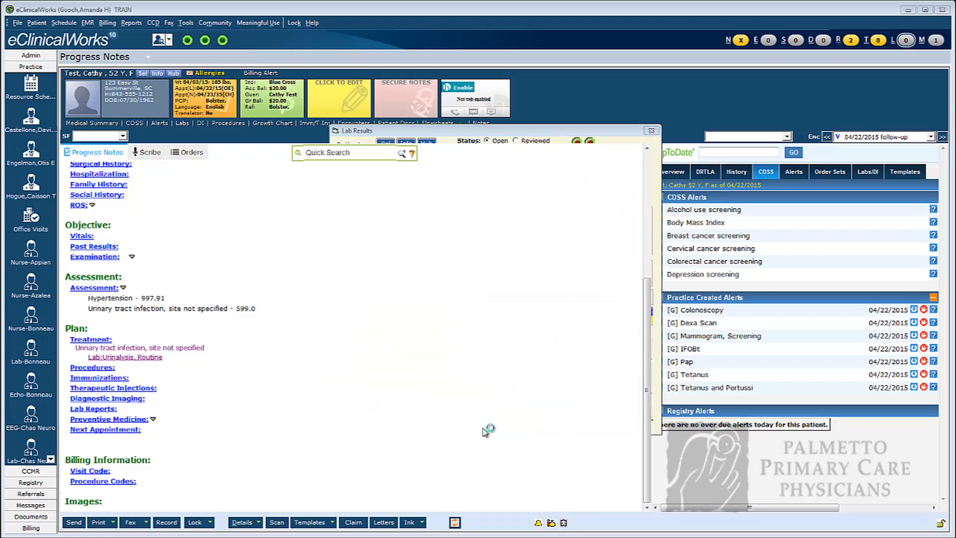